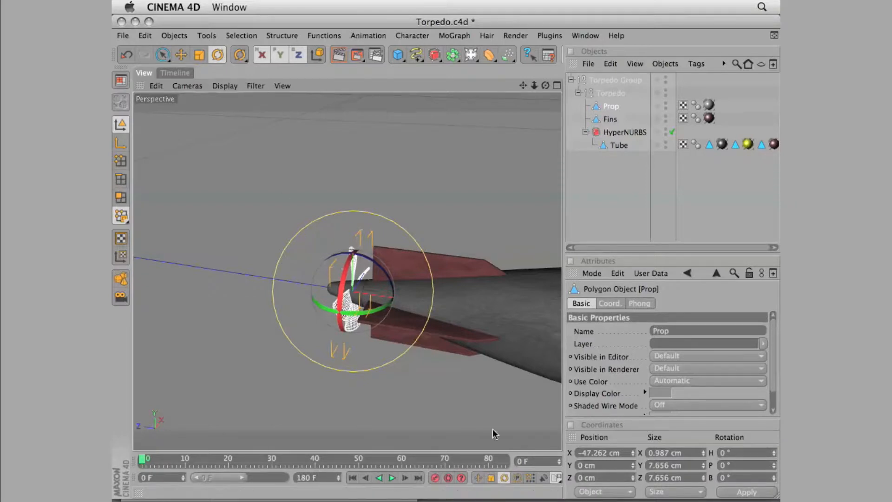
Keyframe the propeller's pitch rotation at 360° on frame 25
{"action": "left_click_drag", "start_coordinate": [150, 460], "coordinate": [249, 467]}
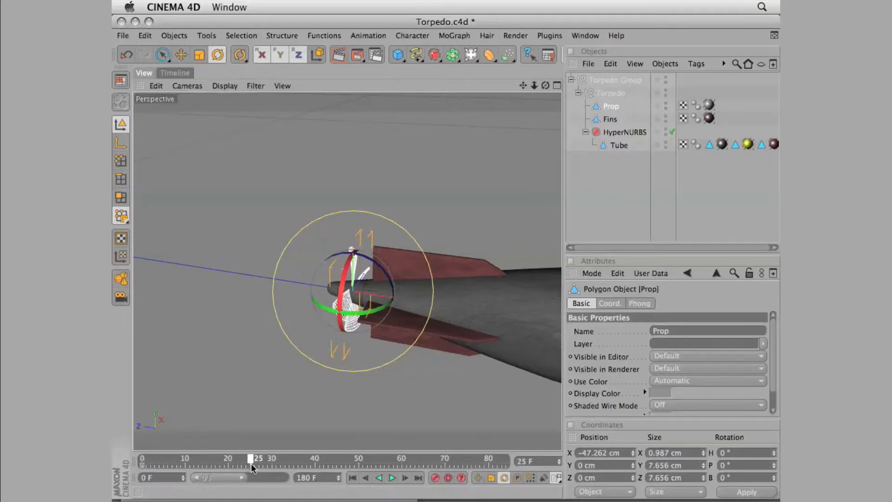
{"action": "left_click_drag", "start_coordinate": [755, 464], "coordinate": [677, 469]}
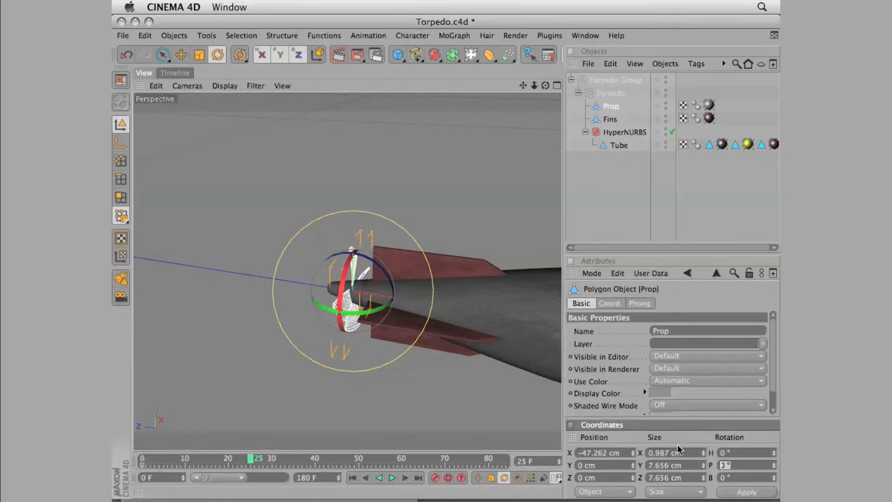
{"action": "type", "text": "360"}
{"action": "key", "text": "Return"}
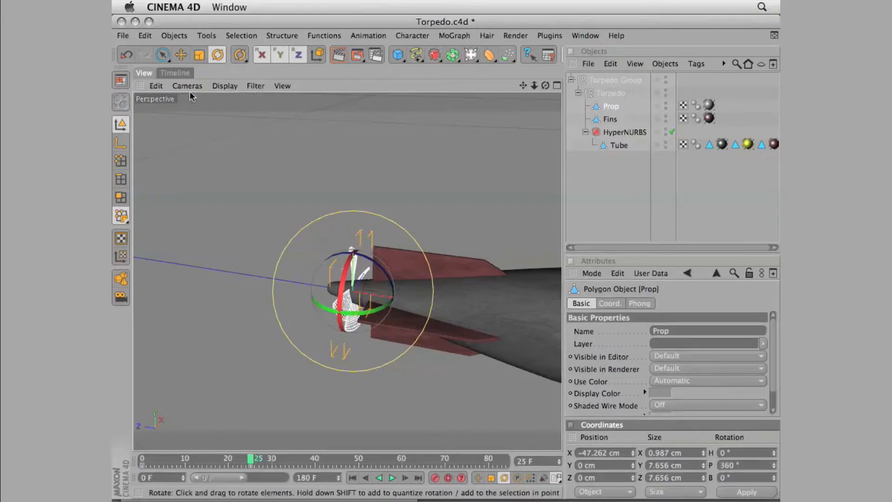
Change the interpolation of the propeller's rotation keys at frames 0 and 25 to Linear
{"action": "key", "text": "shift+F3"}
{"action": "left_click_drag", "start_coordinate": [270, 204], "coordinate": [257, 138]}
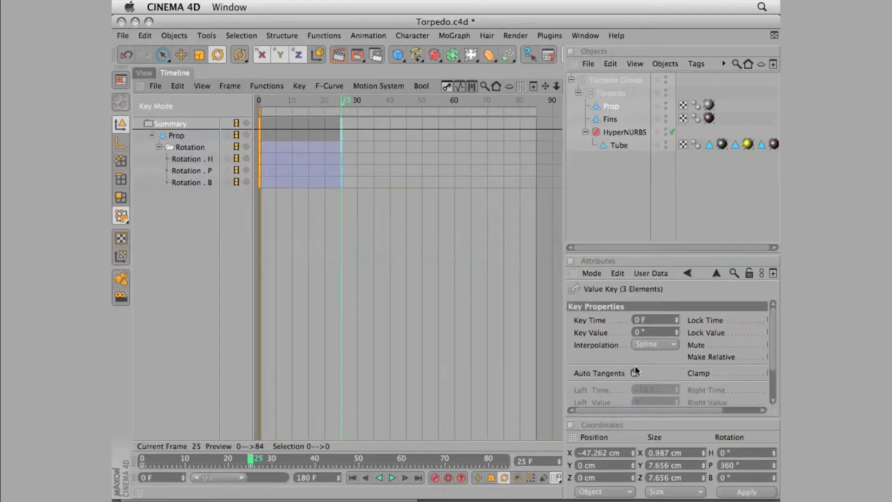
{"action": "left_click", "coordinate": [650, 345]}
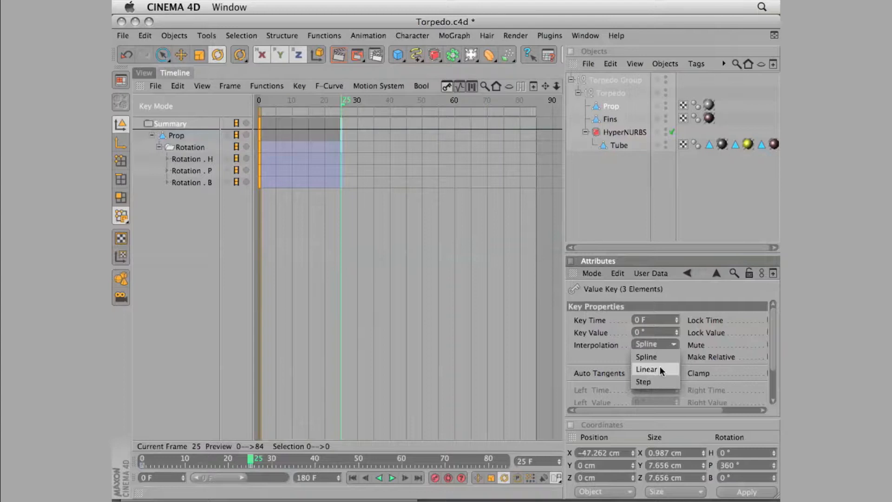
{"action": "left_click", "coordinate": [662, 369]}
{"action": "left_click_drag", "start_coordinate": [367, 213], "coordinate": [333, 120]}
{"action": "left_click", "coordinate": [655, 344]}
{"action": "left_click", "coordinate": [653, 369]}
Play the propeller's rotation in the viewport, stop it and return to the first frame
{"action": "left_click", "coordinate": [144, 73]}
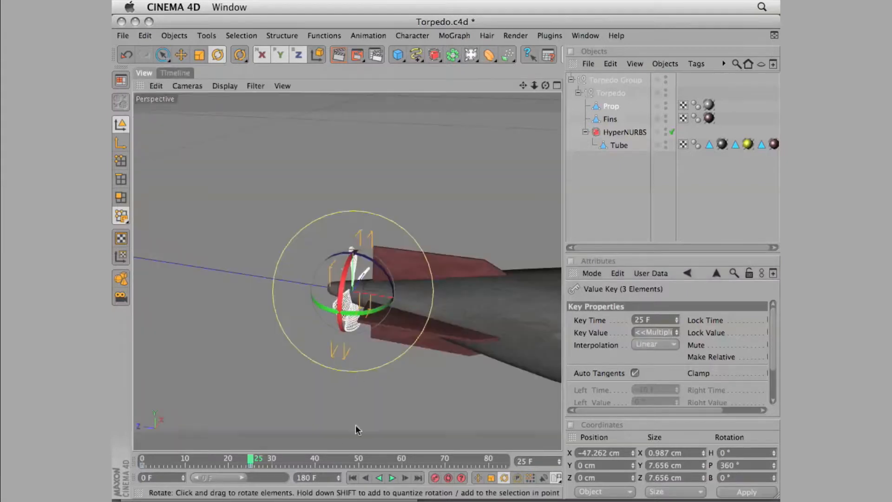
{"action": "left_click", "coordinate": [391, 478]}
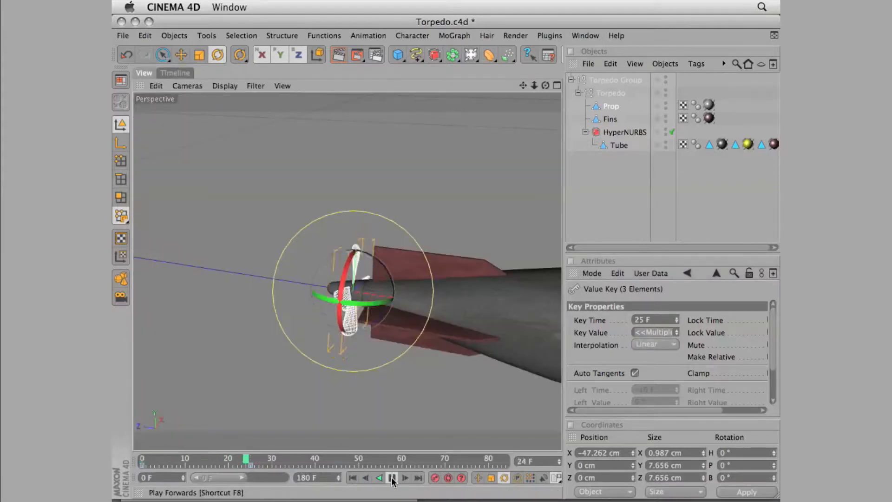
{"action": "left_click", "coordinate": [389, 480]}
{"action": "left_click", "coordinate": [353, 479]}
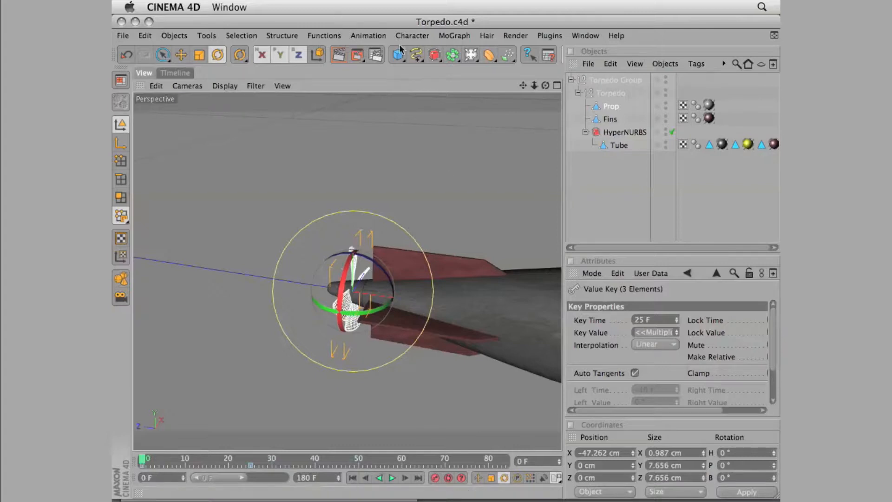
{"action": "left_click", "coordinate": [368, 35]}
{"action": "left_click", "coordinate": [377, 303]}
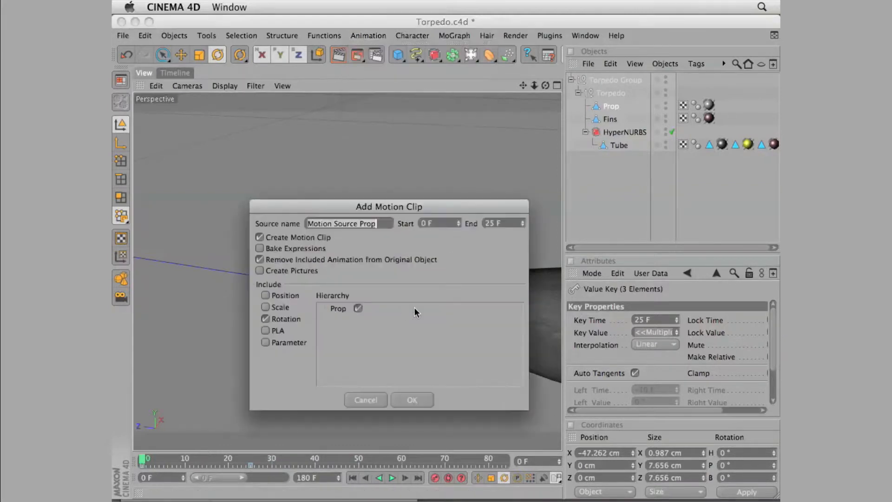
{"action": "left_click", "coordinate": [368, 399]}
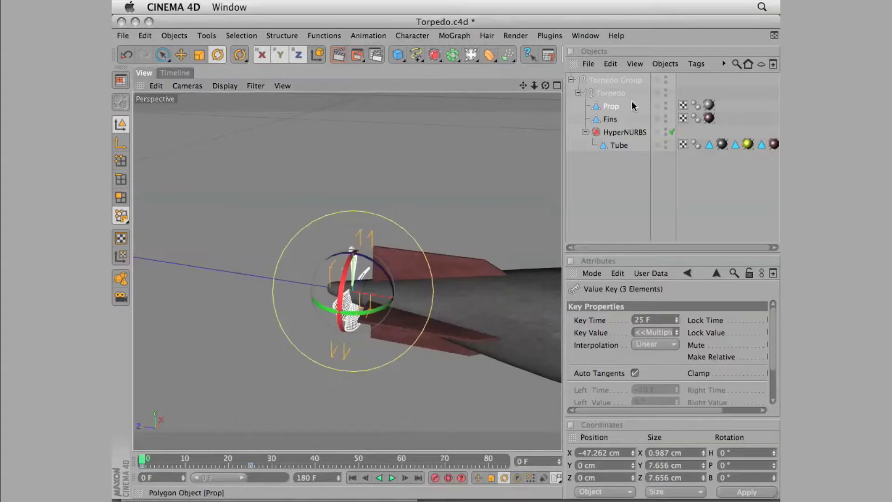
Create a motion clip from the Torpedo Group's rotation animation, with the end frame set to 24
{"action": "left_click", "coordinate": [616, 80]}
{"action": "left_click", "coordinate": [366, 35]}
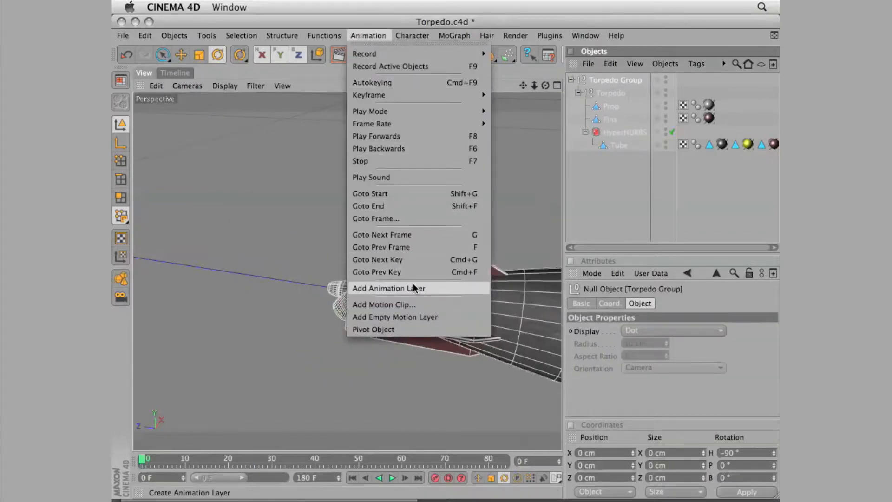
{"action": "left_click", "coordinate": [409, 305]}
{"action": "left_click", "coordinate": [523, 219]}
{"action": "type", "text": "24"}
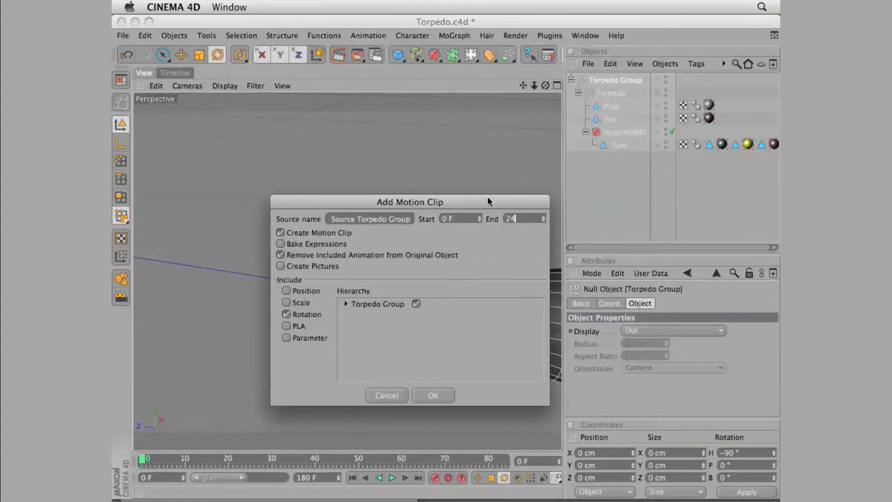
{"action": "key", "text": "Return"}
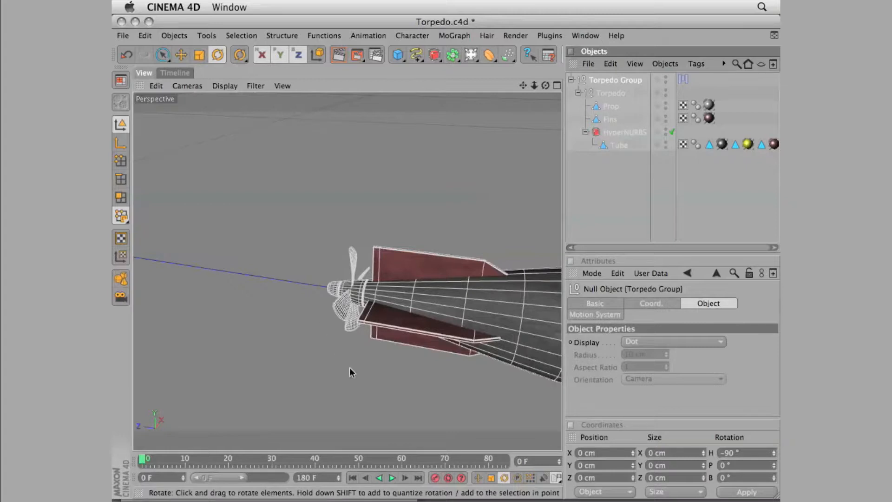
Set the Torpedo Group motion clip to 10 loops
{"action": "left_click", "coordinate": [174, 72]}
{"action": "left_click", "coordinate": [476, 147]}
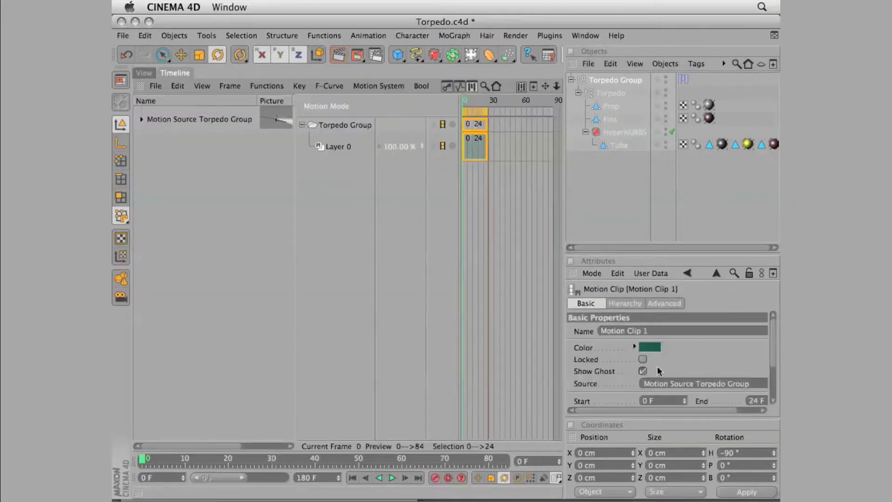
{"action": "scroll", "coordinate": [765, 343], "scroll_direction": "down", "scroll_amount": 3}
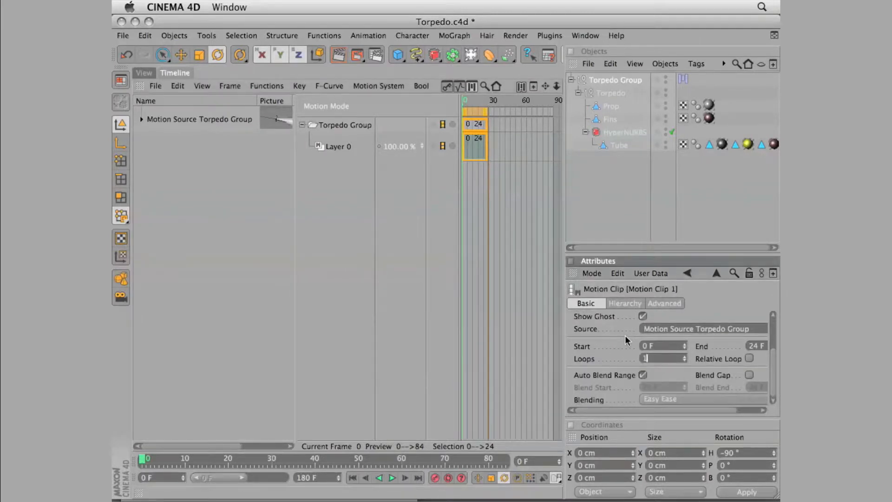
{"action": "type", "text": "0"}
{"action": "key", "text": "Return"}
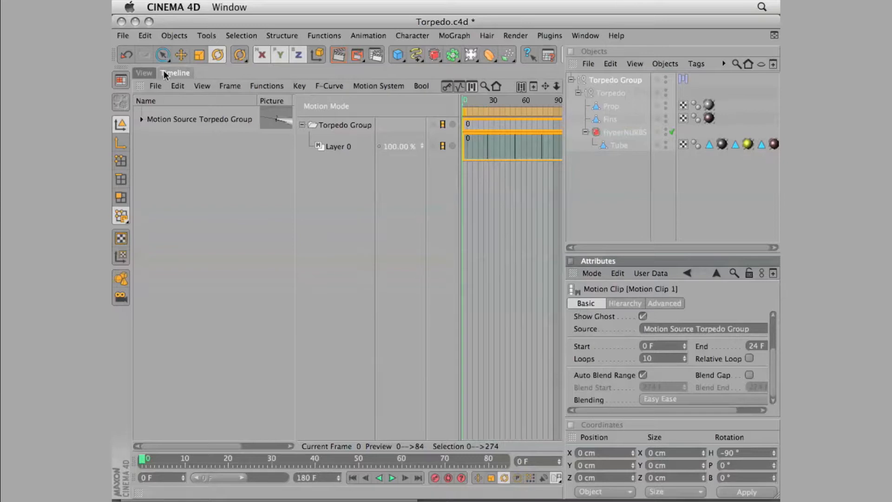
Play the looped propeller animation in the viewport, stop it and return to the first frame
{"action": "left_click", "coordinate": [144, 73]}
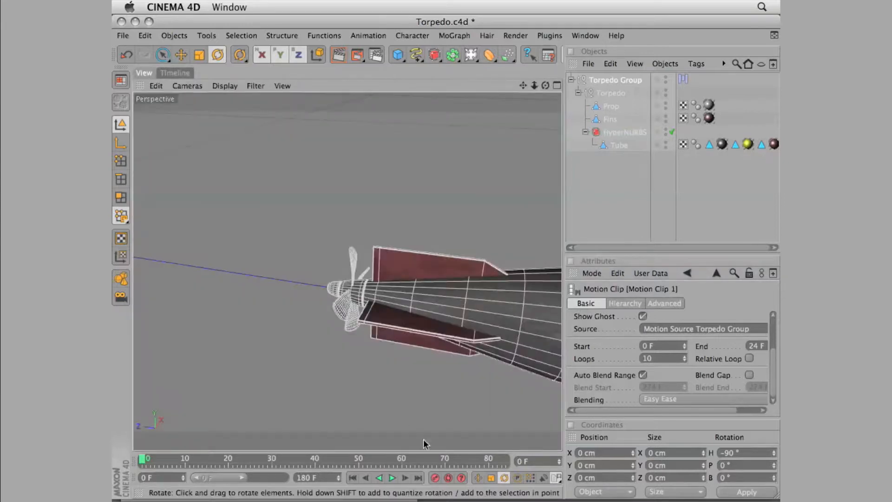
{"action": "left_click", "coordinate": [392, 479]}
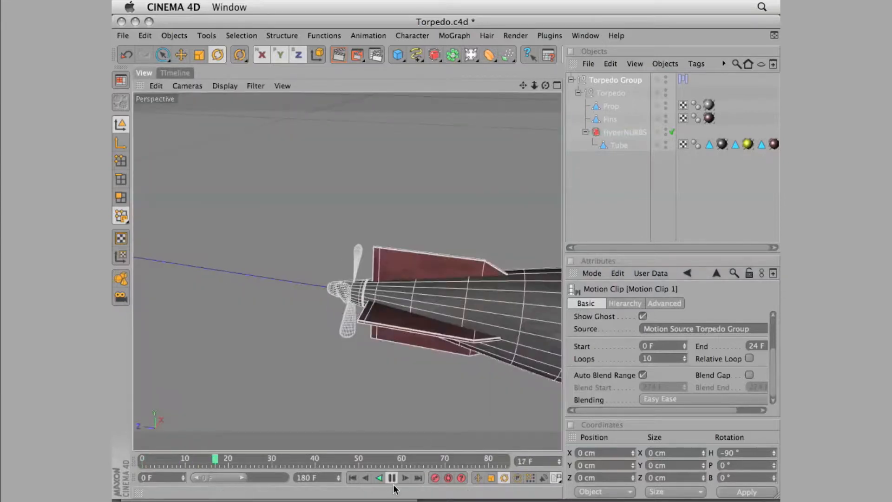
{"action": "left_click", "coordinate": [392, 478]}
{"action": "left_click", "coordinate": [352, 479]}
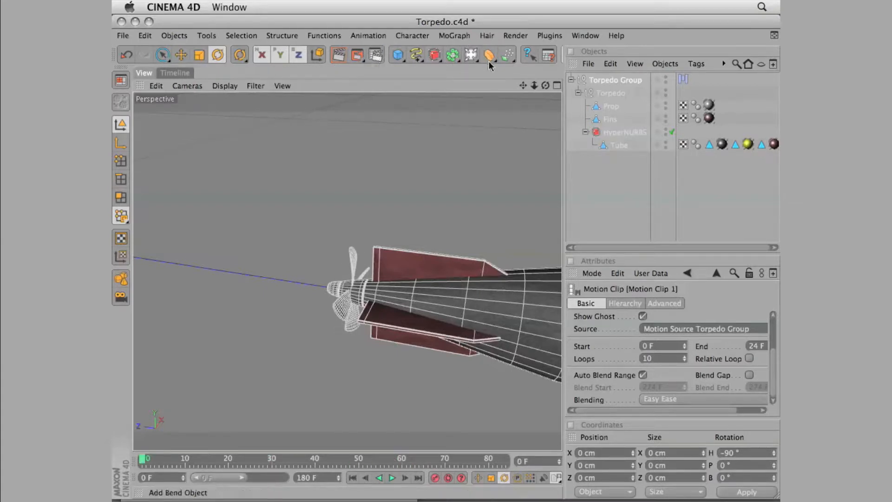
Add a particle emitter and scale it down to about 7.8 cm wide and high
{"action": "left_click_drag", "start_coordinate": [511, 59], "coordinate": [514, 63]}
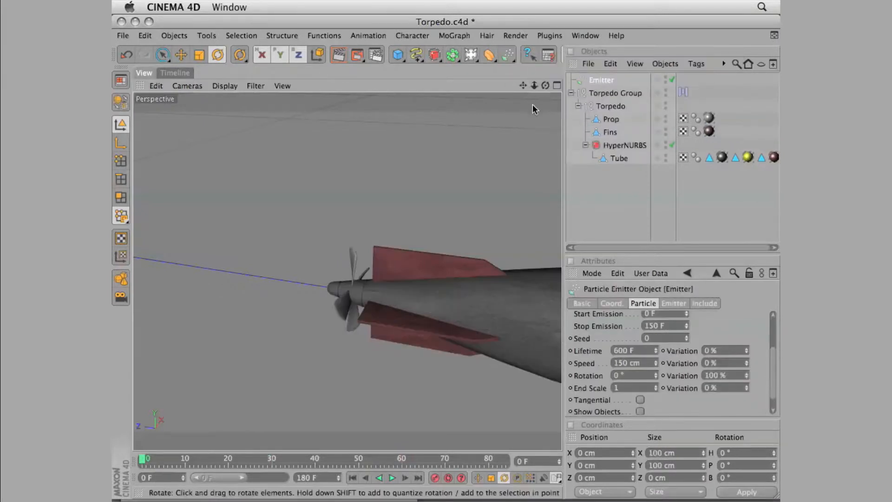
{"action": "left_click_drag", "start_coordinate": [379, 144], "coordinate": [363, 147]}
{"action": "left_click_drag", "start_coordinate": [524, 86], "coordinate": [366, 64]}
{"action": "left_click", "coordinate": [200, 55]}
{"action": "left_click_drag", "start_coordinate": [475, 170], "coordinate": [266, 309]}
{"action": "left_click_drag", "start_coordinate": [200, 353], "coordinate": [168, 378]}
Move the emitter along the Z axis to the propeller at the torpedo's tail, at about 46.9 cm
{"action": "left_click", "coordinate": [181, 54]}
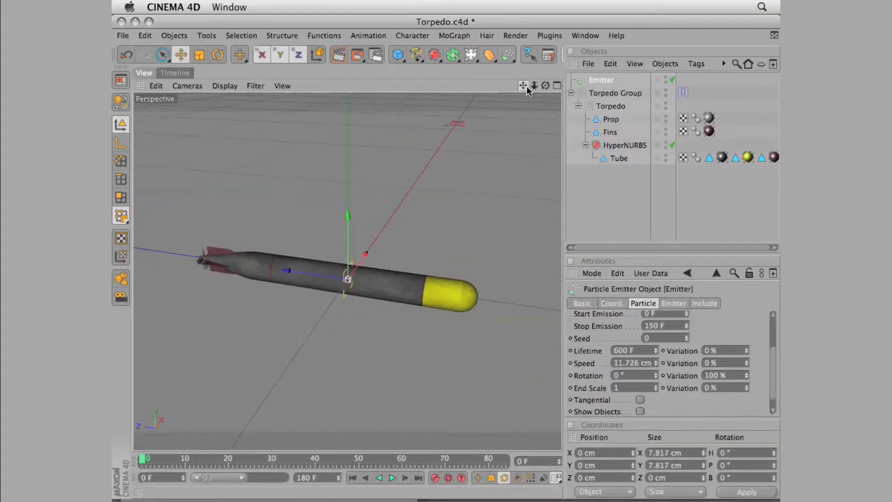
{"action": "left_click_drag", "start_coordinate": [527, 88], "coordinate": [606, 104]}
{"action": "left_click_drag", "start_coordinate": [371, 286], "coordinate": [199, 282]}
{"action": "key", "text": "o"}
{"action": "left_click_drag", "start_coordinate": [546, 86], "coordinate": [395, 88]}
{"action": "left_click_drag", "start_coordinate": [273, 275], "coordinate": [268, 276]}
{"action": "left_click_drag", "start_coordinate": [546, 86], "coordinate": [717, 44]}
{"action": "left_click_drag", "start_coordinate": [535, 86], "coordinate": [479, 89]}
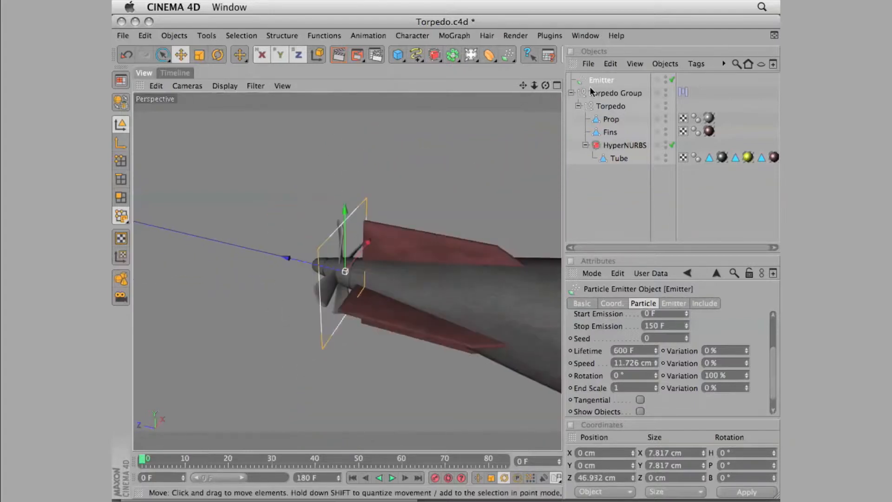
Set the emitter's editor birthrate to 500, renderer birthrate to 100 and stop emission to 500 F
{"action": "left_click_drag", "start_coordinate": [772, 362], "coordinate": [775, 303]}
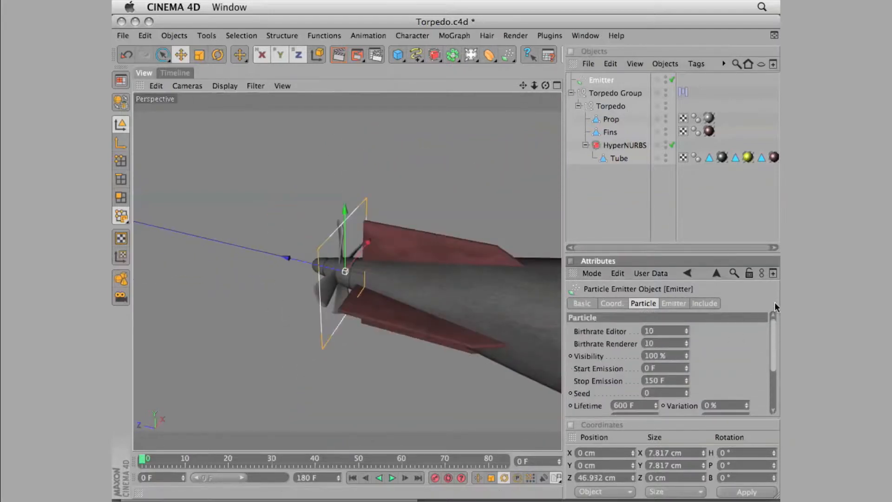
{"action": "type", "text": "500"}
{"action": "scroll", "coordinate": [616, 345], "scroll_direction": "down", "scroll_amount": 1}
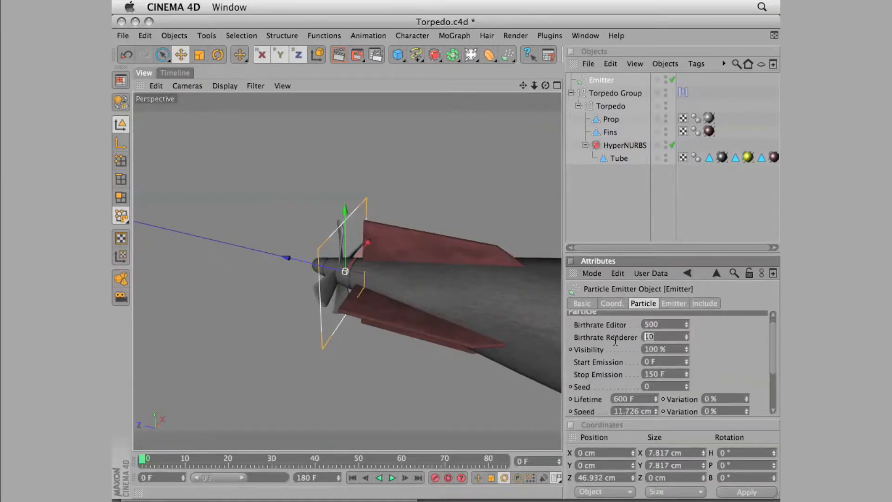
{"action": "type", "text": "1000"}
{"action": "scroll", "coordinate": [774, 338], "scroll_direction": "down", "scroll_amount": 5}
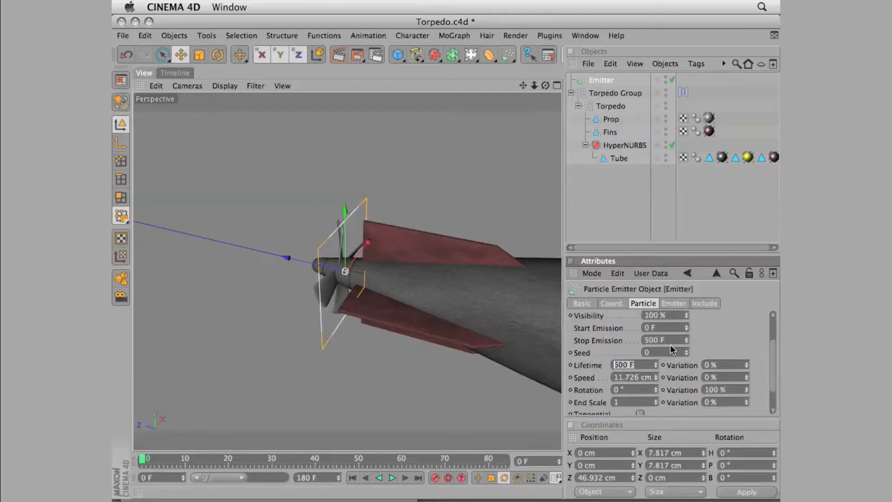
Set the particle lifetime to 60 F and speed to 30 cm, both with 25% variation, and the end scale to 0.1
{"action": "type", "text": "60"}
{"action": "key", "text": "Return"}
{"action": "type", "text": "30"}
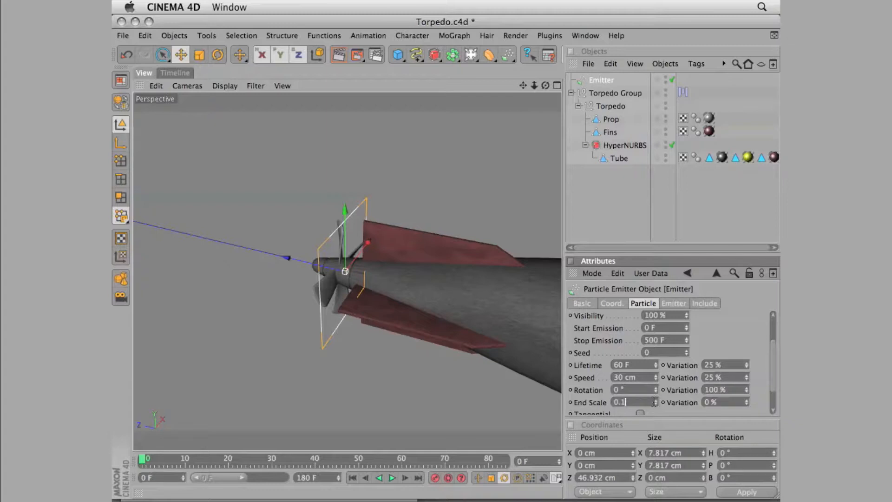
Play the particle emission and examine the trail behind the torpedo from afar and up close
{"action": "left_click", "coordinate": [392, 478]}
{"action": "left_click_drag", "start_coordinate": [534, 86], "coordinate": [264, 240]}
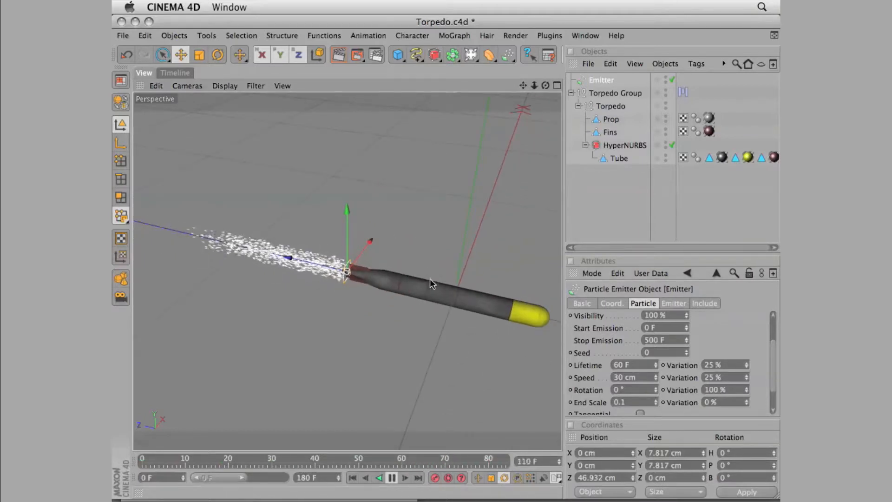
{"action": "left_click", "coordinate": [393, 479]}
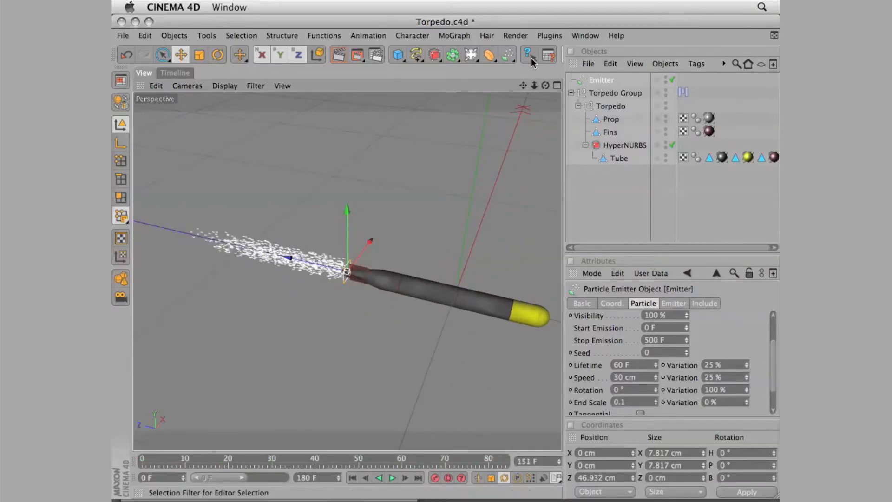
{"action": "left_click_drag", "start_coordinate": [534, 87], "coordinate": [660, 93]}
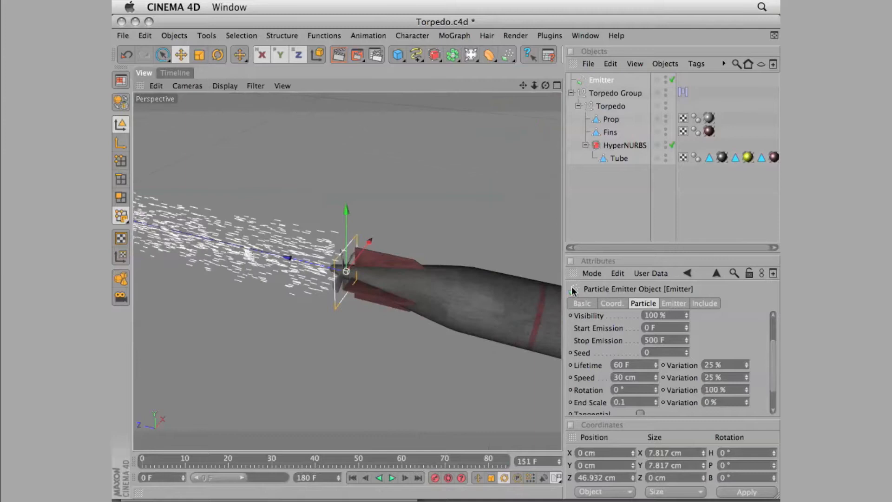
{"action": "left_click", "coordinate": [395, 479]}
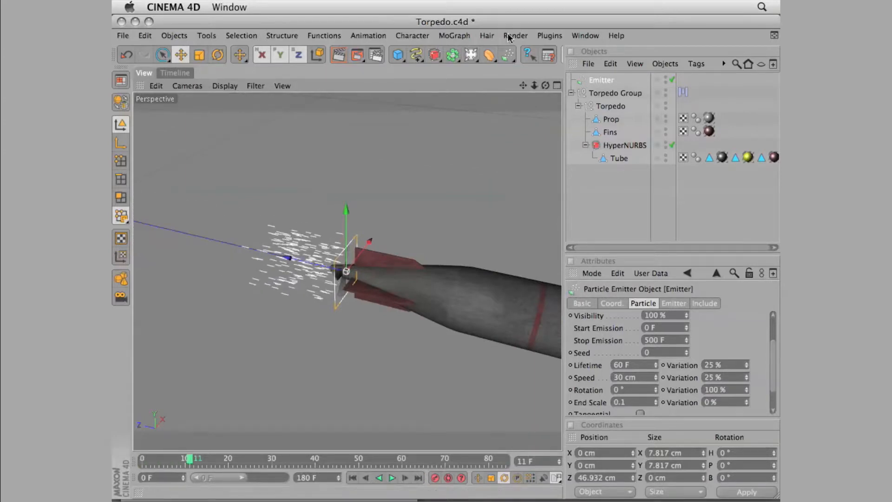
Add a Rotation particle modifier and scale it down to about 64 cm on each axis
{"action": "left_click", "coordinate": [508, 55]}
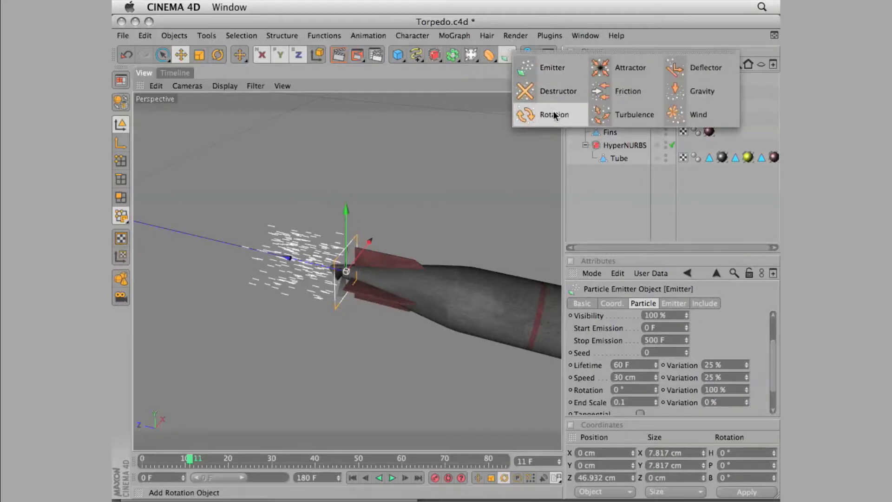
{"action": "left_click", "coordinate": [555, 114]}
{"action": "key", "text": "t"}
{"action": "left_click_drag", "start_coordinate": [307, 270], "coordinate": [510, 214]}
{"action": "left_click_drag", "start_coordinate": [534, 84], "coordinate": [447, 139]}
Set the Rotation modifier's falloff shape to Linear
{"action": "left_click", "coordinate": [669, 303]}
{"action": "left_click", "coordinate": [641, 331]}
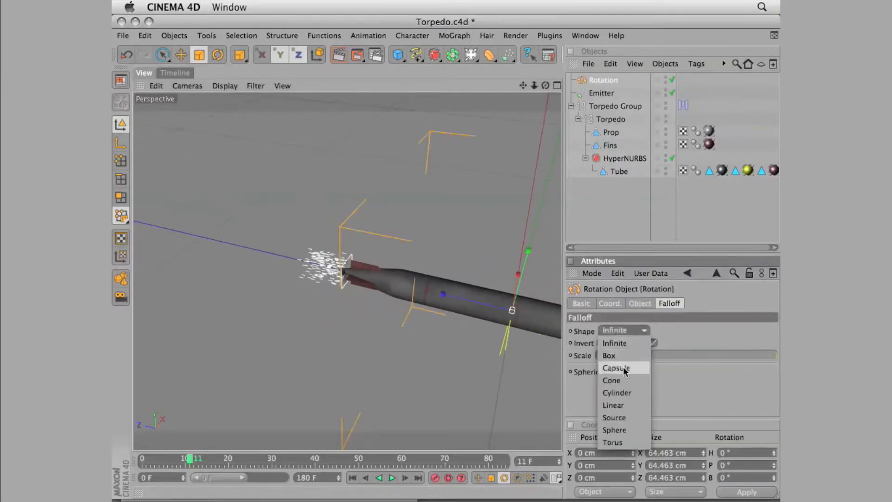
{"action": "left_click", "coordinate": [629, 404]}
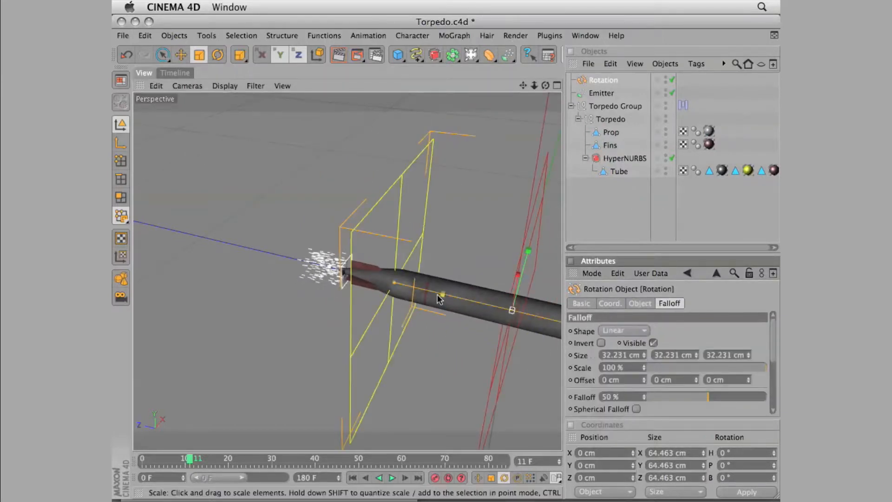
Move the Rotation modifier along the Z axis to the emitter at the torpedo's tail, at about 46.6 cm
{"action": "left_click", "coordinate": [181, 54]}
{"action": "left_click_drag", "start_coordinate": [474, 305], "coordinate": [288, 279]}
{"action": "left_click_drag", "start_coordinate": [546, 85], "coordinate": [524, 87]}
{"action": "left_click_drag", "start_coordinate": [293, 272], "coordinate": [286, 271]}
Play the particle emission and examine the swirl from the Rotation modifier close up at the torpedo's tail
{"action": "left_click_drag", "start_coordinate": [546, 86], "coordinate": [568, 119]}
{"action": "left_click_drag", "start_coordinate": [535, 86], "coordinate": [437, 91]}
{"action": "left_click_drag", "start_coordinate": [520, 87], "coordinate": [562, 81]}
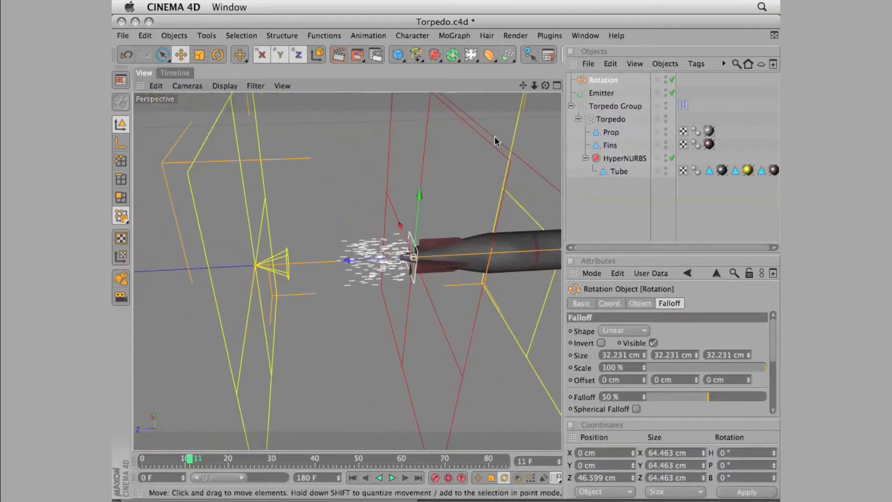
{"action": "left_click", "coordinate": [379, 478]}
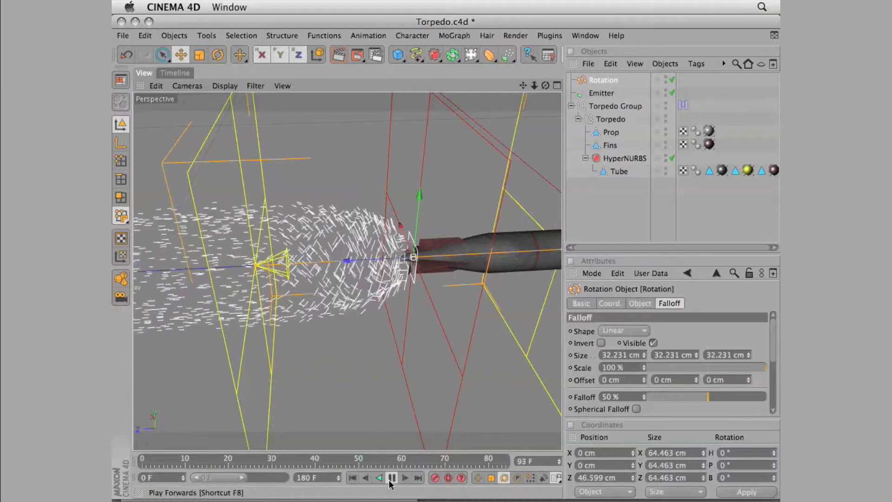
{"action": "left_click", "coordinate": [392, 477]}
Extend the Rotation modifier's linear falloff size along Z to about 40.26 cm and replay the emission close up and from afar
{"action": "left_click_drag", "start_coordinate": [257, 266], "coordinate": [216, 269]}
{"action": "left_click", "coordinate": [352, 479]}
{"action": "left_click", "coordinate": [392, 477]}
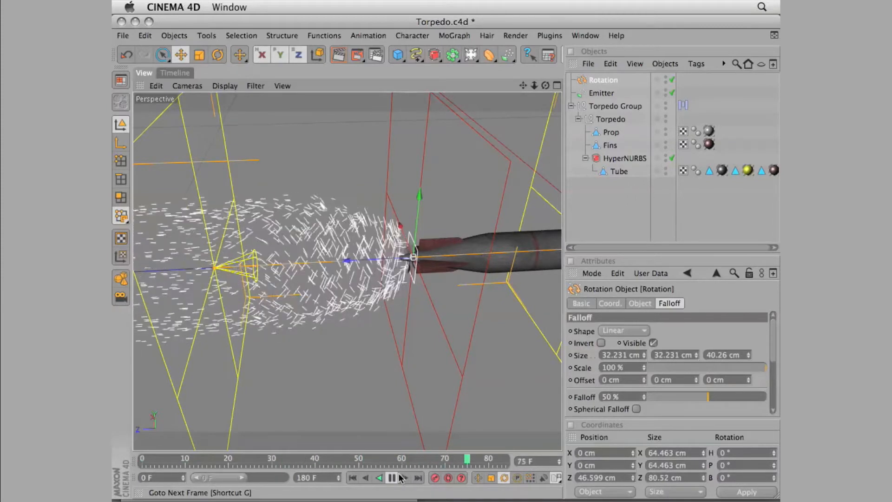
{"action": "left_click", "coordinate": [392, 478]}
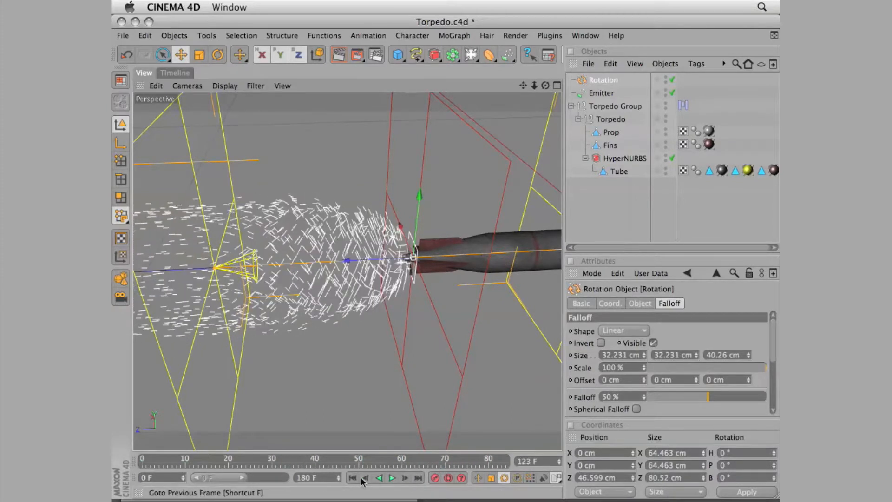
{"action": "left_click_drag", "start_coordinate": [533, 85], "coordinate": [345, 182]}
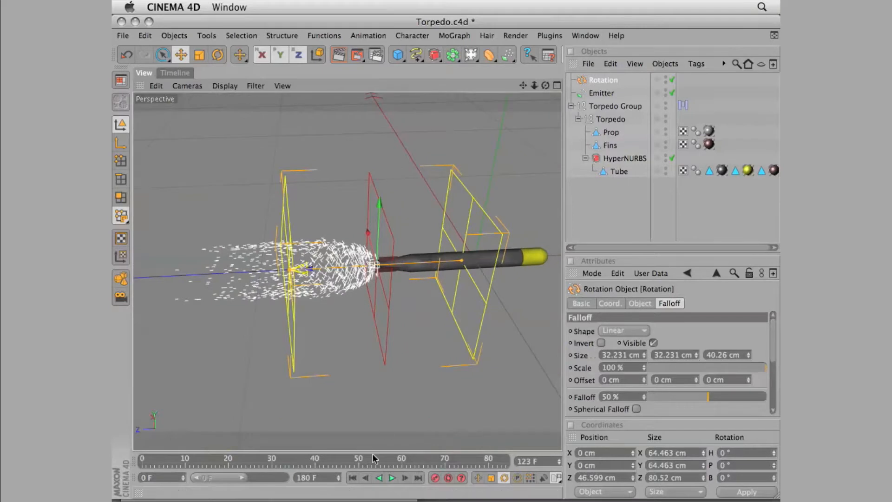
{"action": "left_click", "coordinate": [353, 479]}
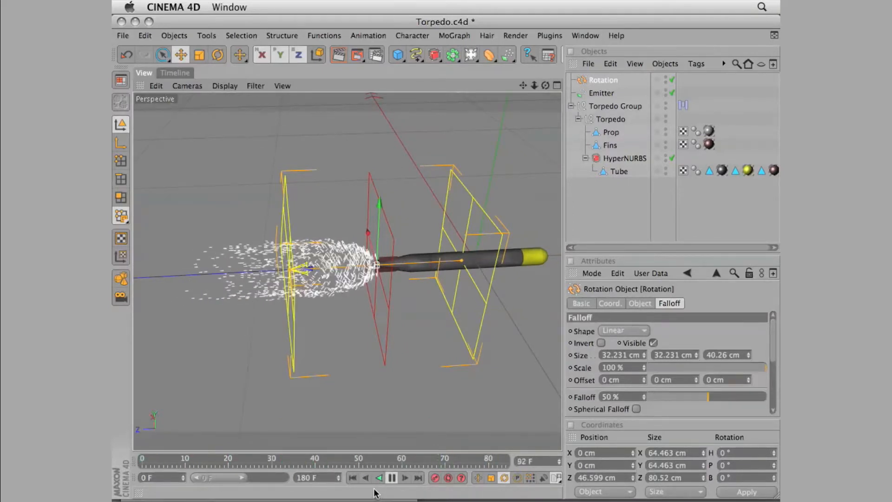
{"action": "left_click", "coordinate": [380, 478]}
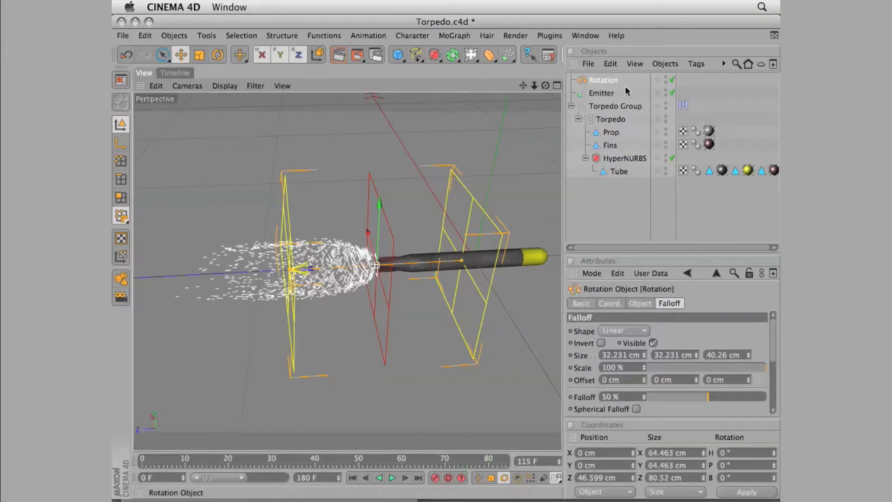
Set the Rotation modifier's angle speed to 10, replay the emission close up and return to the first frame
{"action": "left_click", "coordinate": [606, 79]}
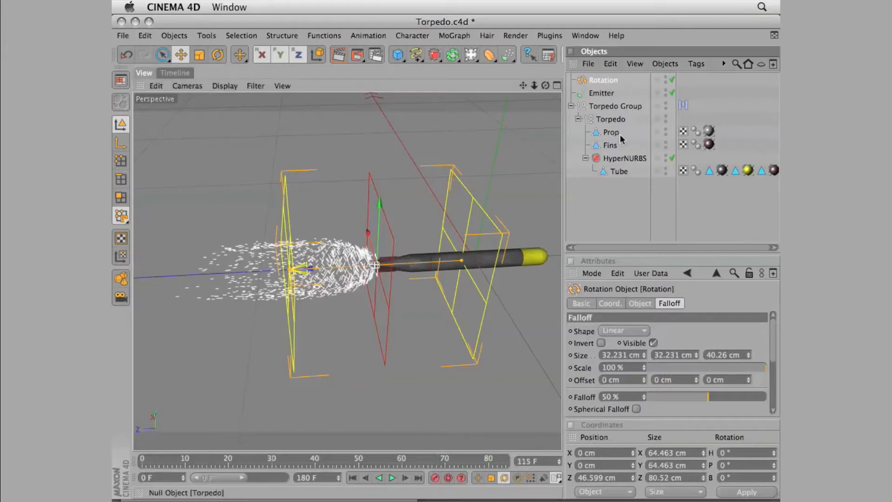
{"action": "left_click", "coordinate": [641, 304]}
{"action": "type", "text": "10"}
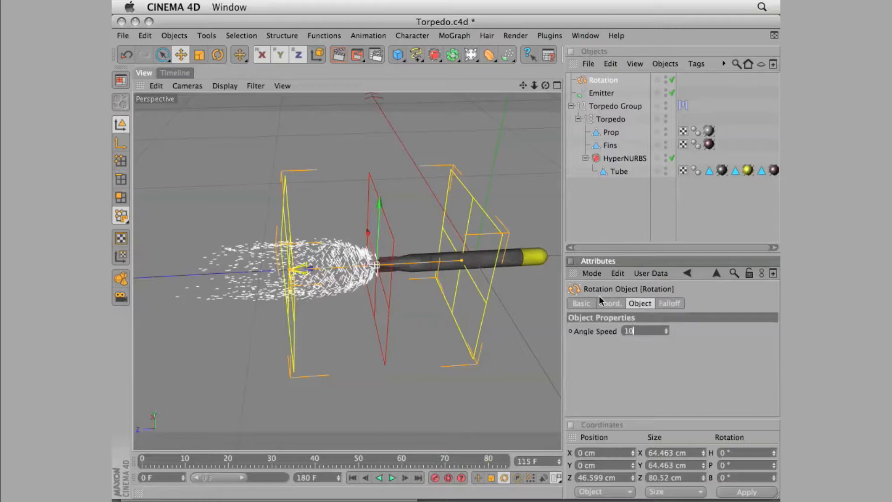
{"action": "left_click", "coordinate": [353, 478]}
{"action": "left_click", "coordinate": [392, 477]}
{"action": "left_click_drag", "start_coordinate": [535, 85], "coordinate": [724, 80]}
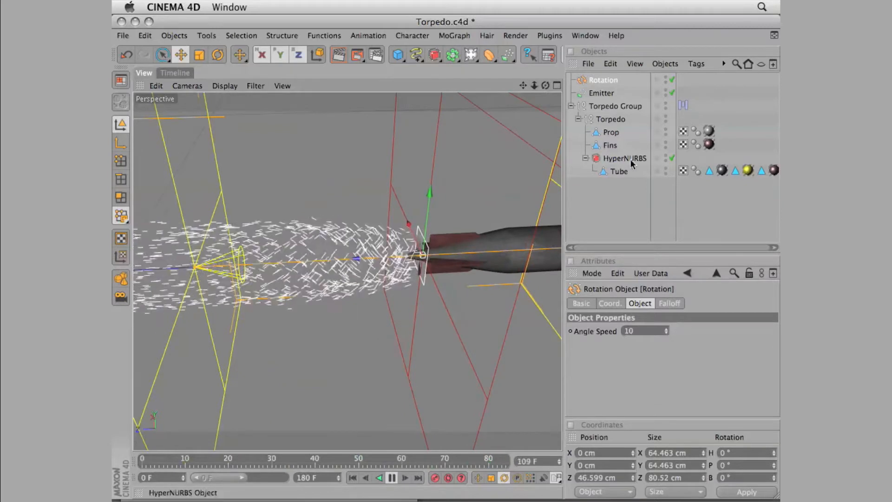
{"action": "left_click", "coordinate": [392, 478]}
{"action": "left_click", "coordinate": [353, 478]}
Add a Gravity particle modifier to the scene
{"action": "left_click_drag", "start_coordinate": [535, 86], "coordinate": [388, 143]}
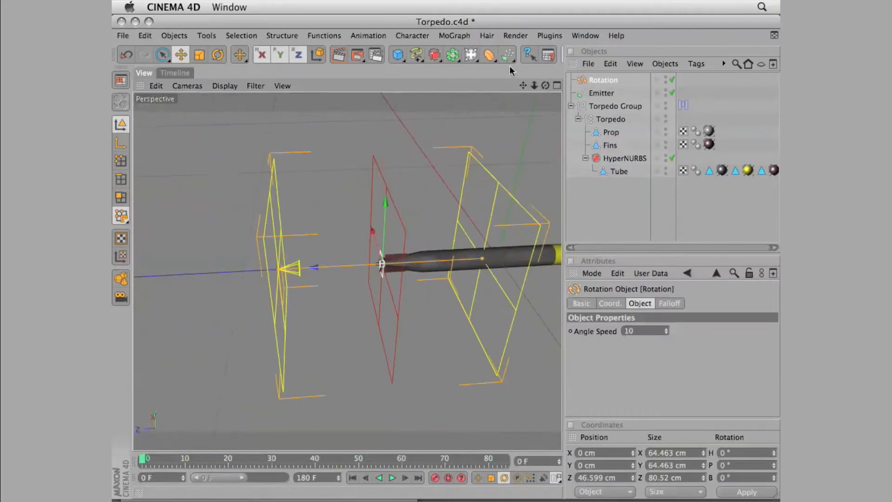
{"action": "left_click_drag", "start_coordinate": [508, 54], "coordinate": [678, 91]}
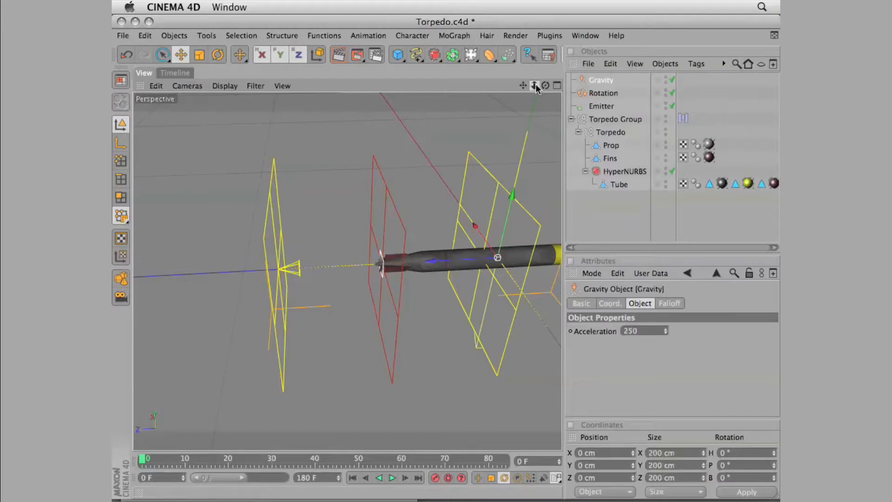
{"action": "left_click_drag", "start_coordinate": [535, 85], "coordinate": [239, 193]}
{"action": "left_click", "coordinate": [199, 54]}
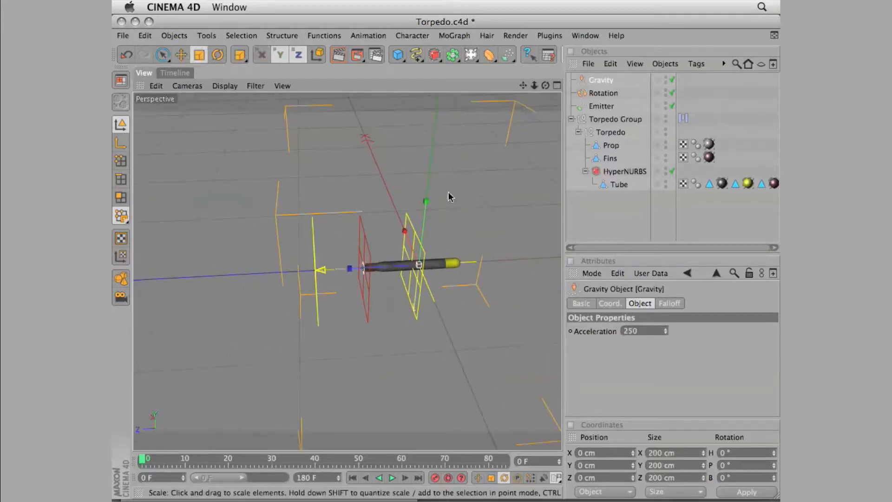
{"action": "left_click", "coordinate": [181, 53]}
{"action": "left_click_drag", "start_coordinate": [510, 178], "coordinate": [483, 185]}
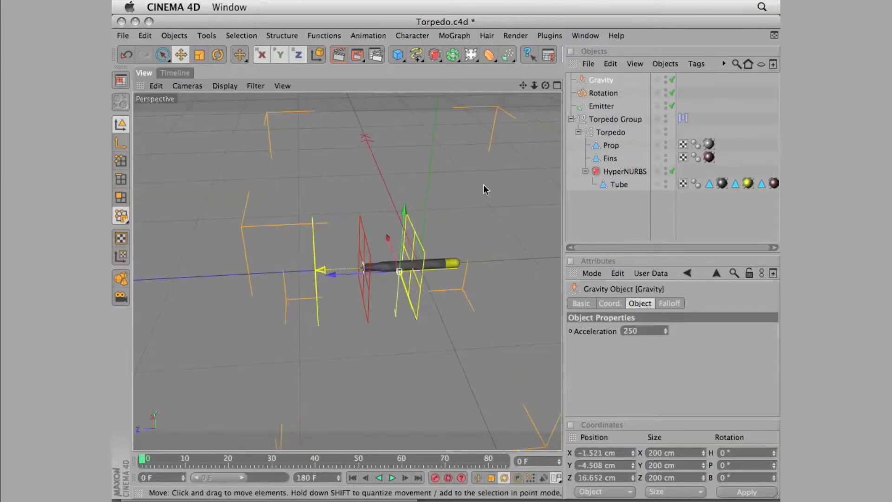
{"action": "left_click", "coordinate": [125, 52]}
Set the Gravity modifier's acceleration to -10, show its falloff settings and play the emission
{"action": "left_click", "coordinate": [601, 79]}
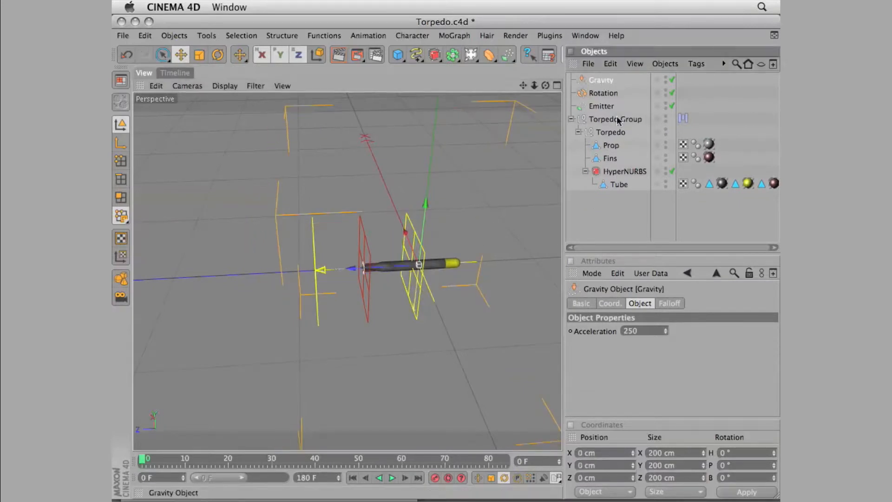
{"action": "left_click", "coordinate": [642, 330]}
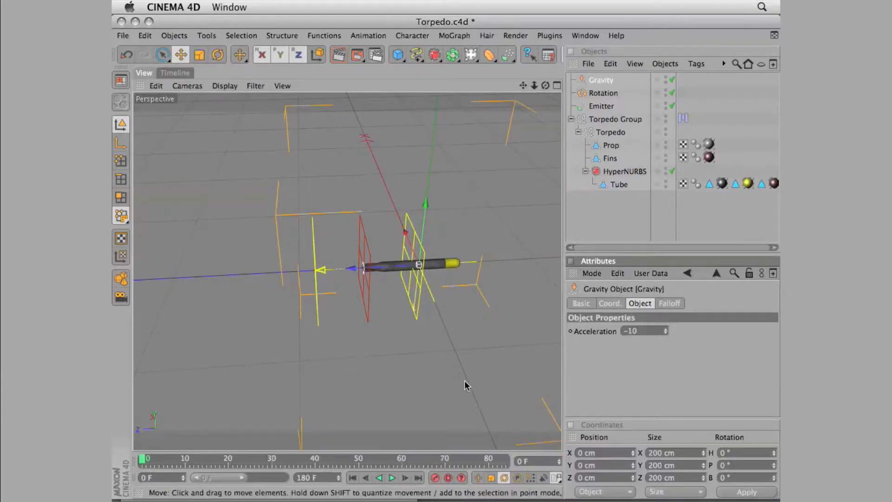
{"action": "left_click", "coordinate": [678, 304]}
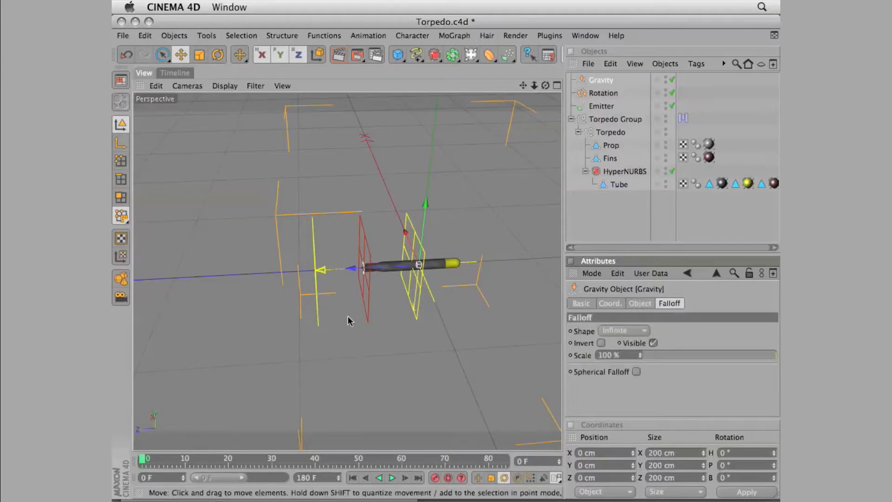
{"action": "left_click", "coordinate": [392, 478]}
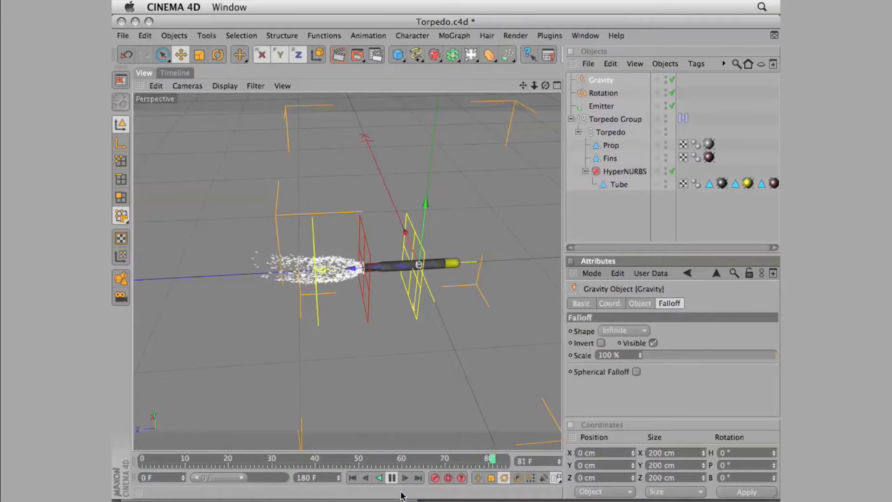
{"action": "left_click", "coordinate": [392, 478]}
Move the Gravity modifier along the Z axis to the torpedo's tail, at about 46.85 cm, and replay the emission
{"action": "left_click_drag", "start_coordinate": [317, 271], "coordinate": [280, 277]}
{"action": "left_click", "coordinate": [127, 55]}
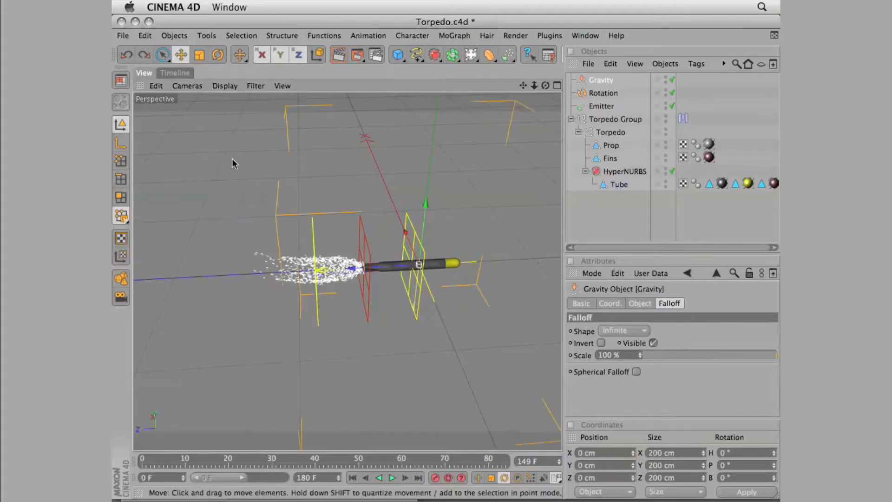
{"action": "left_click_drag", "start_coordinate": [354, 269], "coordinate": [296, 273]}
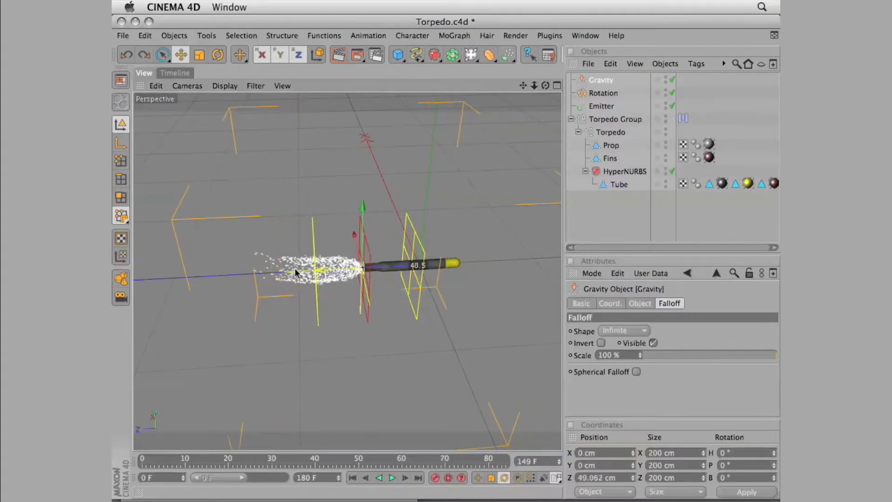
{"action": "left_click", "coordinate": [353, 478]}
{"action": "left_click", "coordinate": [392, 478]}
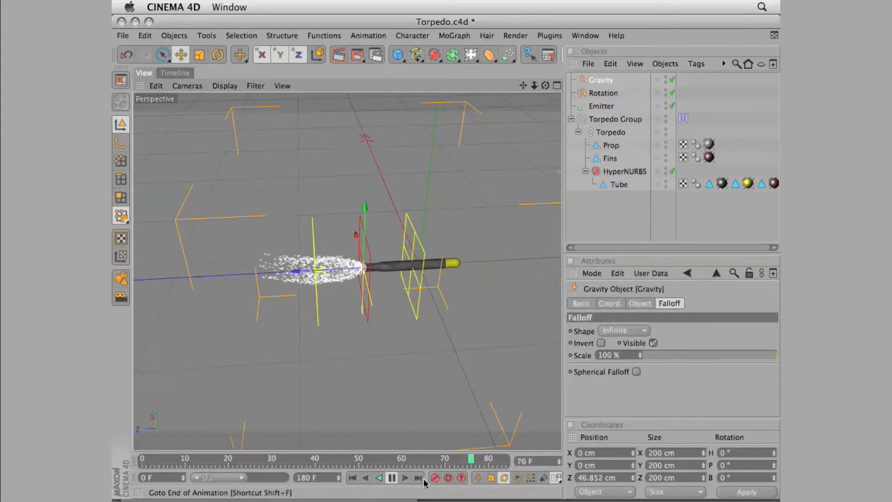
{"action": "left_click", "coordinate": [392, 478]}
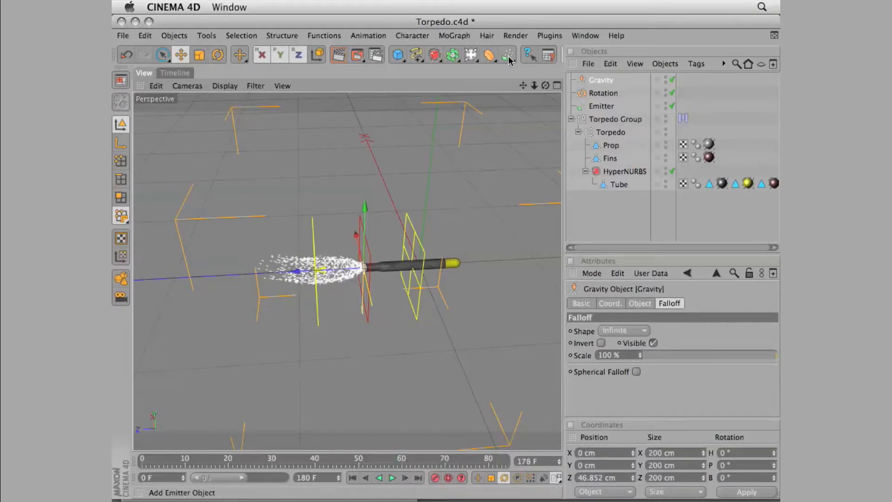
Add a Turbulence particle modifier and play the emission to check its effect on the trail
{"action": "left_click_drag", "start_coordinate": [510, 59], "coordinate": [541, 70]}
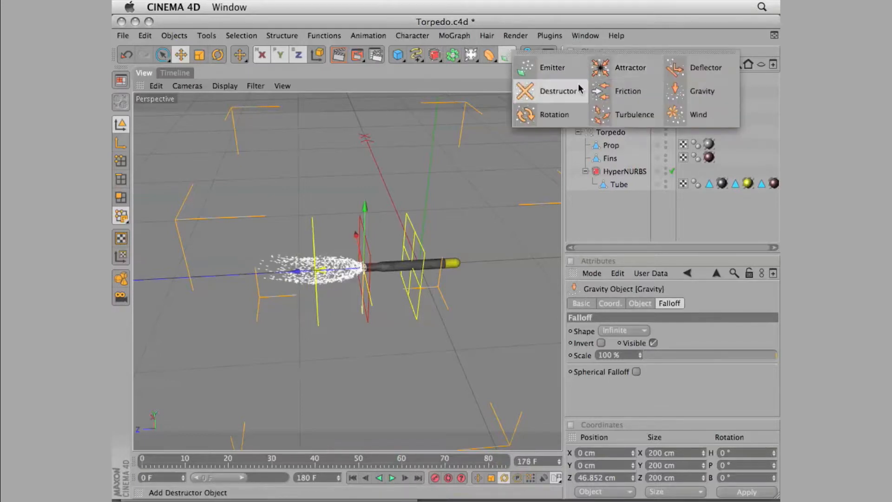
{"action": "left_click", "coordinate": [647, 114]}
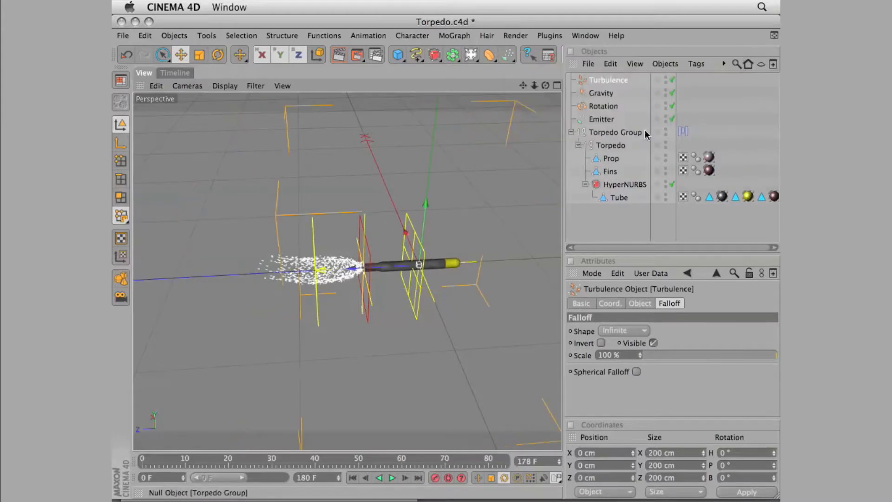
{"action": "left_click", "coordinate": [612, 80]}
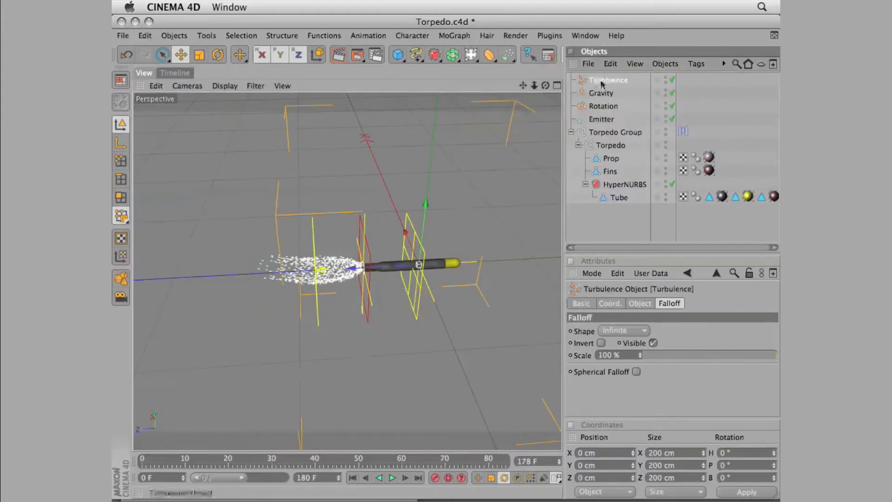
{"action": "left_click", "coordinate": [652, 304]}
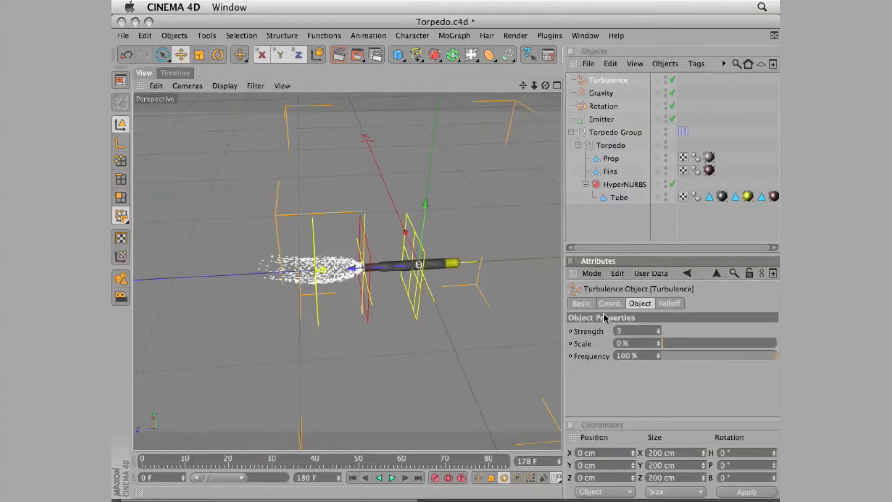
{"action": "left_click_drag", "start_coordinate": [523, 86], "coordinate": [560, 126]}
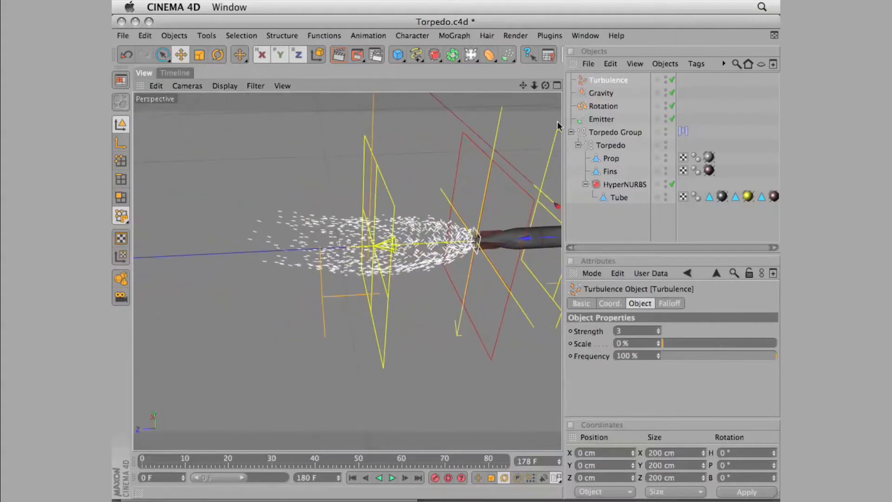
{"action": "left_click", "coordinate": [392, 478]}
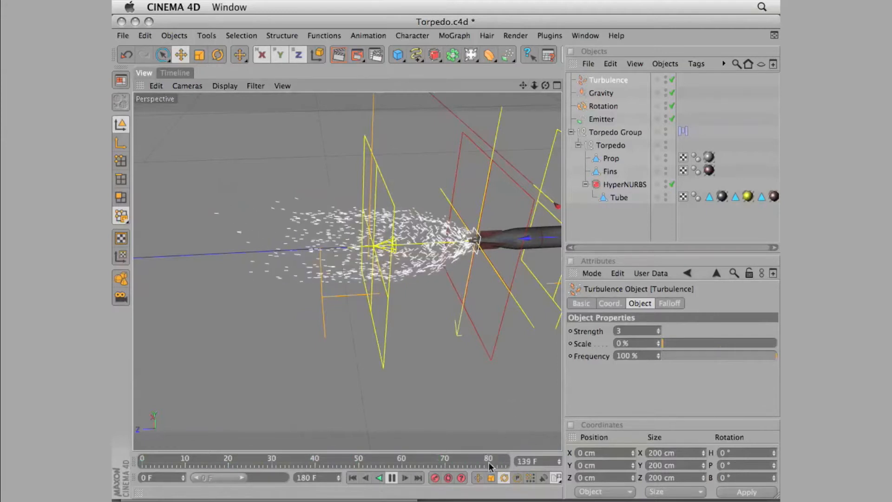
{"action": "left_click", "coordinate": [393, 481]}
Set the Turbulence modifier's strength to 4 and replay the emission from the first frame
{"action": "left_click", "coordinate": [621, 331]}
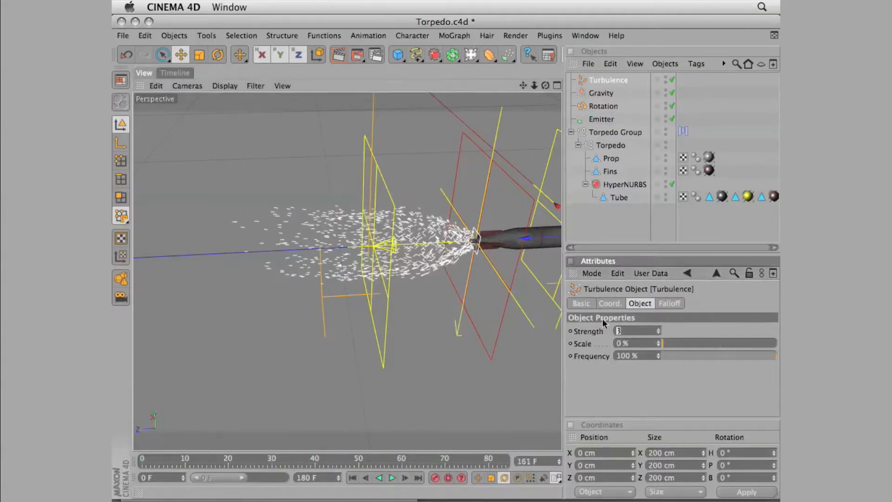
{"action": "left_click", "coordinate": [352, 477]}
{"action": "left_click", "coordinate": [392, 478]}
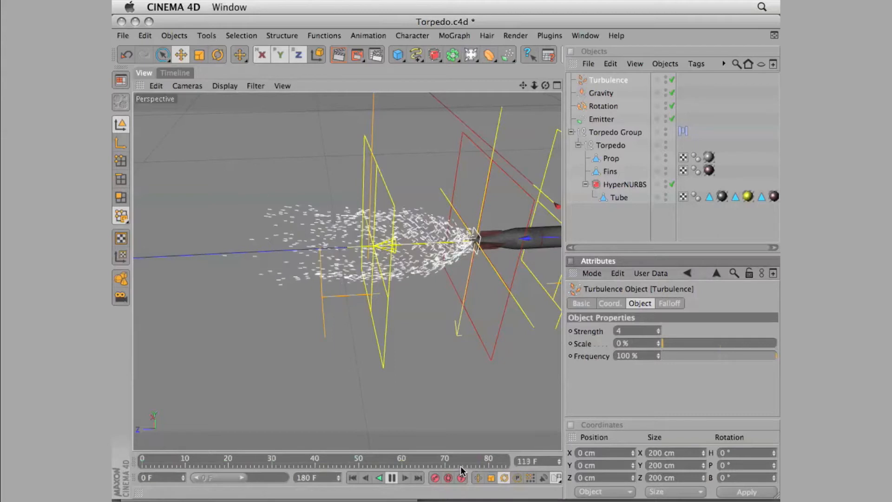
{"action": "left_click", "coordinate": [392, 478]}
Set the Rotation modifier's angle speed to 8 and replay the emission
{"action": "left_click", "coordinate": [605, 106]}
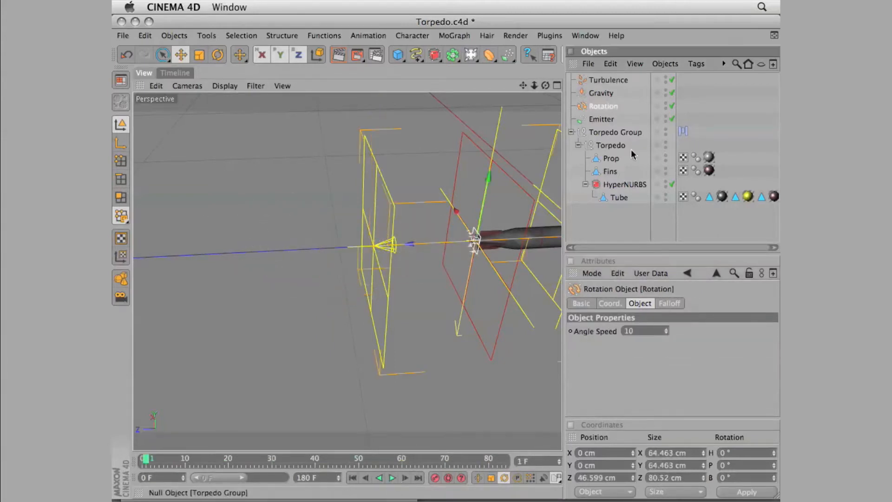
{"action": "left_click", "coordinate": [638, 331]}
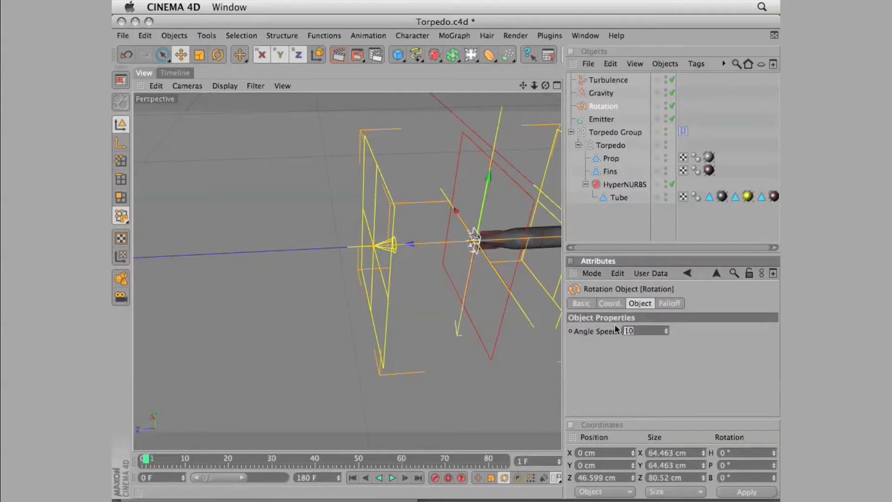
{"action": "left_click", "coordinate": [392, 477]}
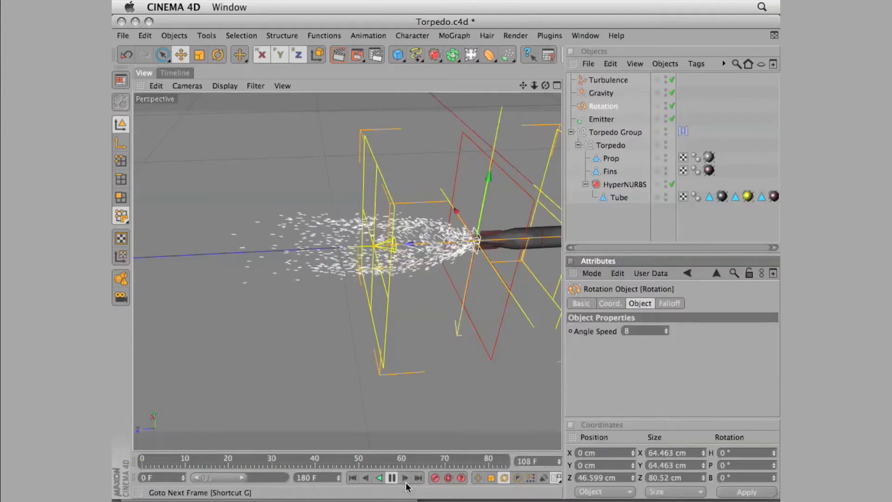
{"action": "left_click", "coordinate": [393, 480]}
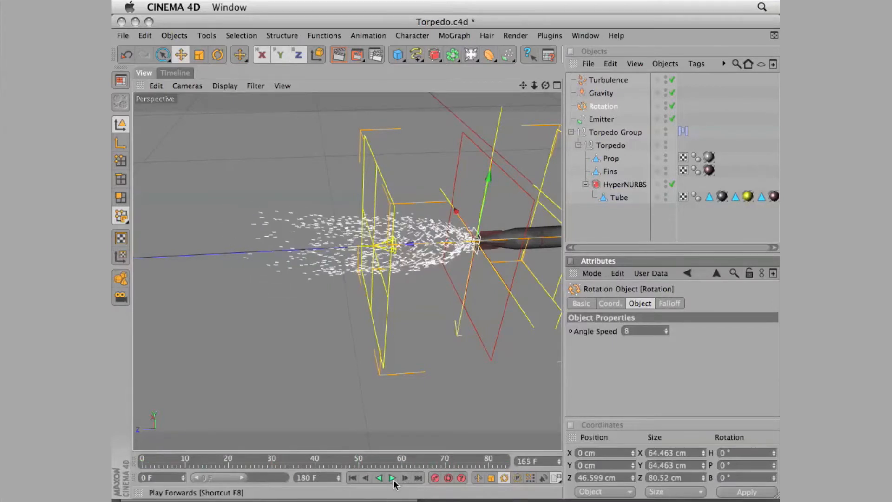
Set the Emitter's particle speed to 40 cm and replay the emission from the first frame
{"action": "left_click", "coordinate": [603, 120]}
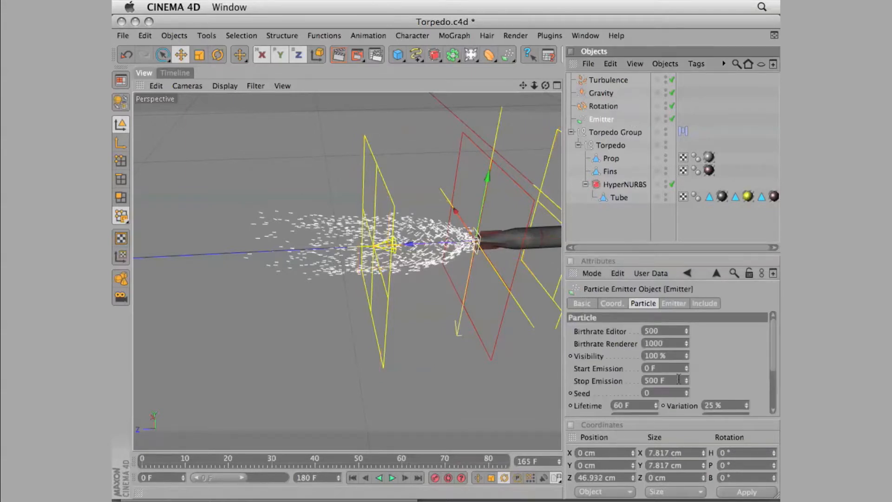
{"action": "left_click_drag", "start_coordinate": [774, 351], "coordinate": [774, 374]}
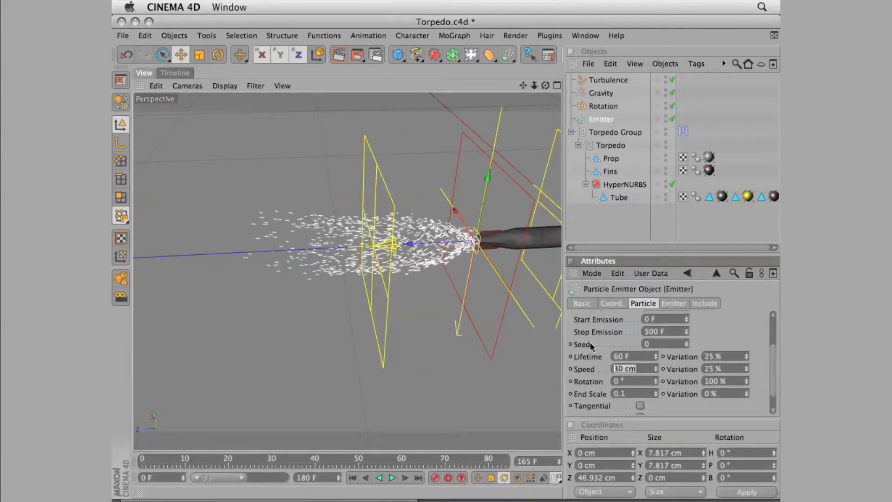
{"action": "type", "text": "4"}
{"action": "key", "text": "Return"}
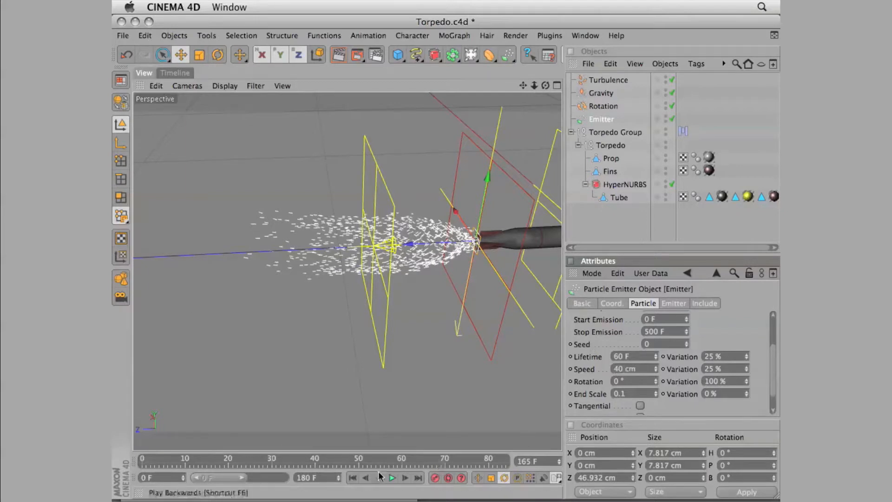
{"action": "left_click", "coordinate": [392, 478]}
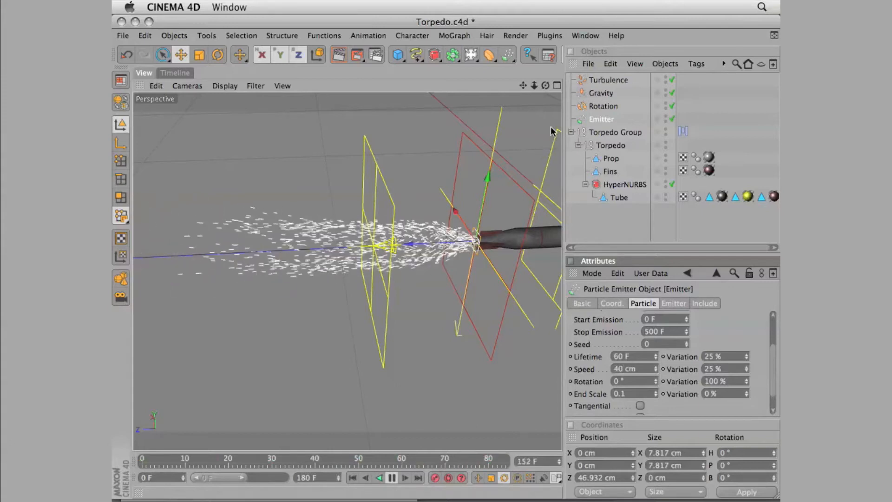
{"action": "left_click", "coordinate": [391, 479]}
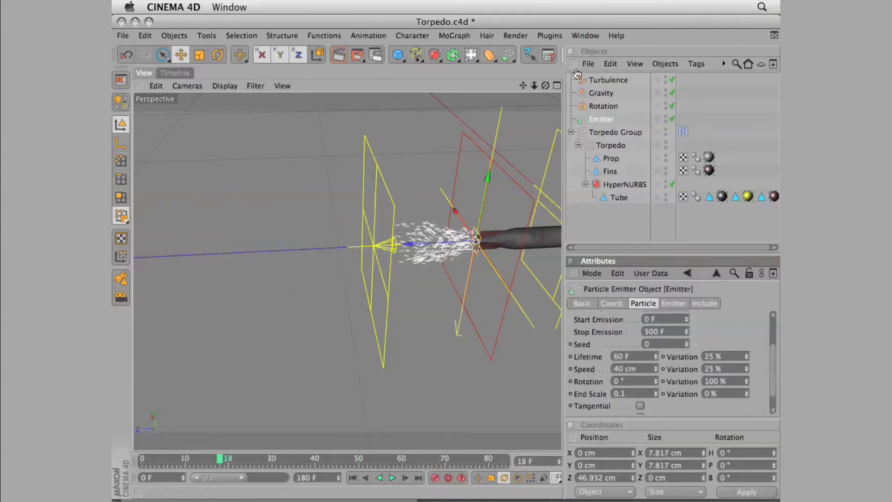
{"action": "left_click_drag", "start_coordinate": [216, 460], "coordinate": [428, 460]}
{"action": "left_click", "coordinate": [353, 478]}
{"action": "left_click", "coordinate": [392, 479]}
{"action": "left_click", "coordinate": [392, 478]}
Add an Omni light to the scene and set its visible light to Visible
{"action": "left_click_drag", "start_coordinate": [473, 58], "coordinate": [489, 68]}
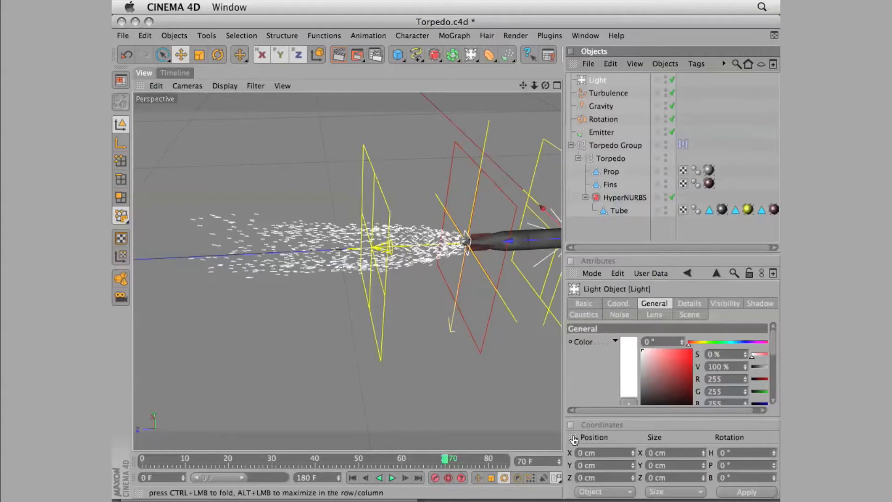
{"action": "left_click", "coordinate": [604, 424]}
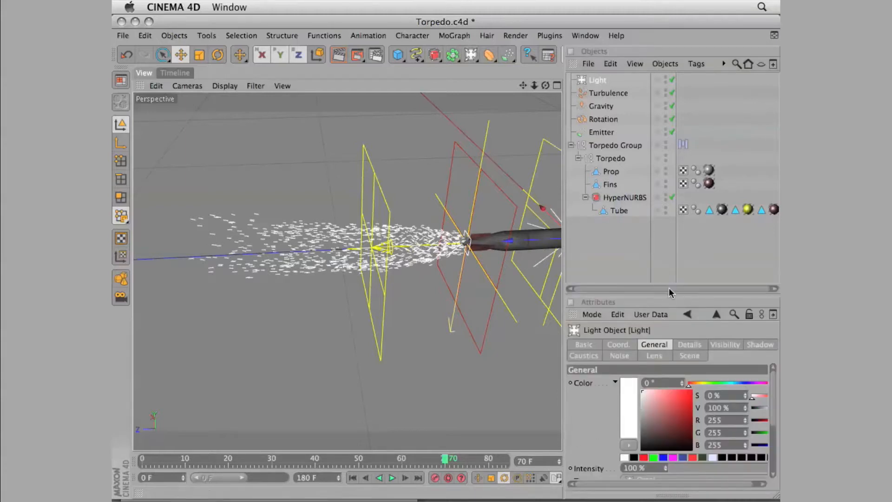
{"action": "left_click_drag", "start_coordinate": [670, 293], "coordinate": [668, 204]}
{"action": "left_click", "coordinate": [650, 415]}
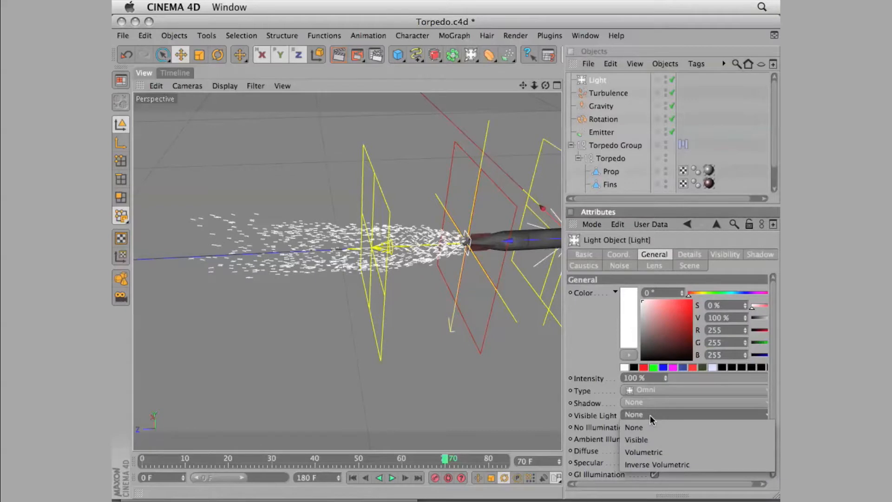
{"action": "left_click", "coordinate": [649, 440]}
Enable No Illumination on the light and turn off its diffuse, specular and GI illumination
{"action": "left_click", "coordinate": [654, 428]}
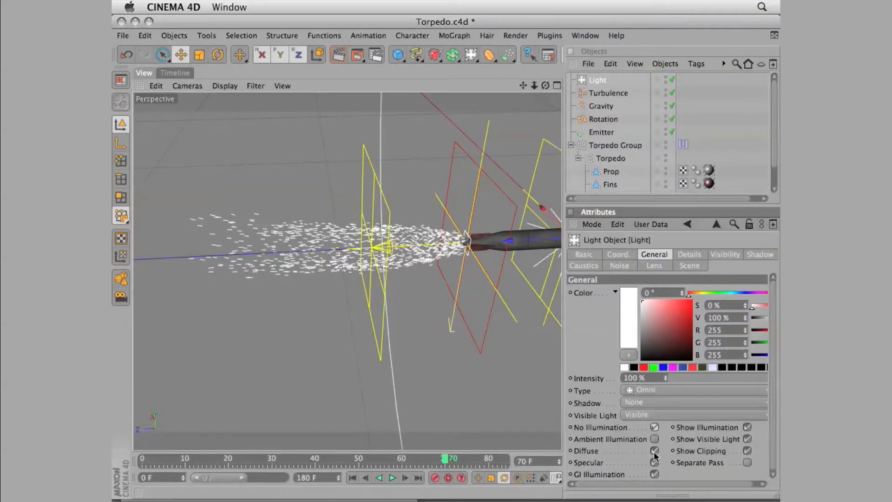
{"action": "left_click", "coordinate": [655, 451]}
{"action": "left_click", "coordinate": [655, 475]}
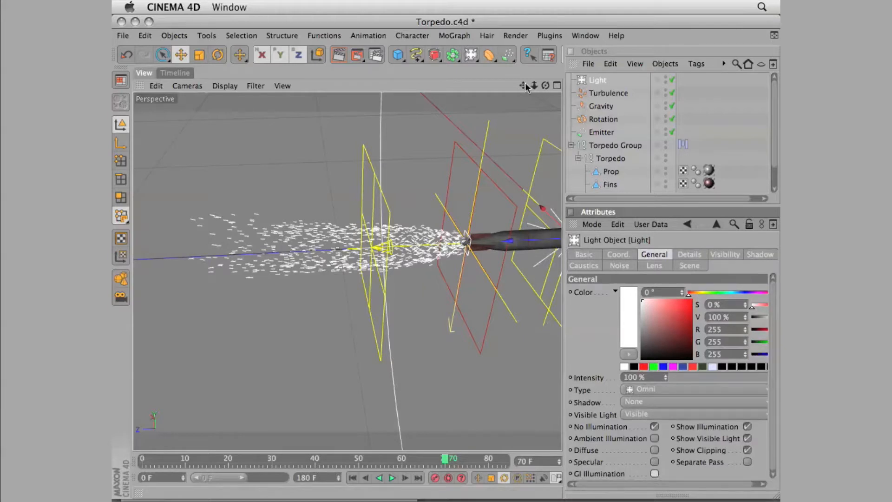
Set the light's visibility outer distance to 0.5 cm
{"action": "left_click_drag", "start_coordinate": [546, 85], "coordinate": [541, 86]}
{"action": "left_click", "coordinate": [589, 82]}
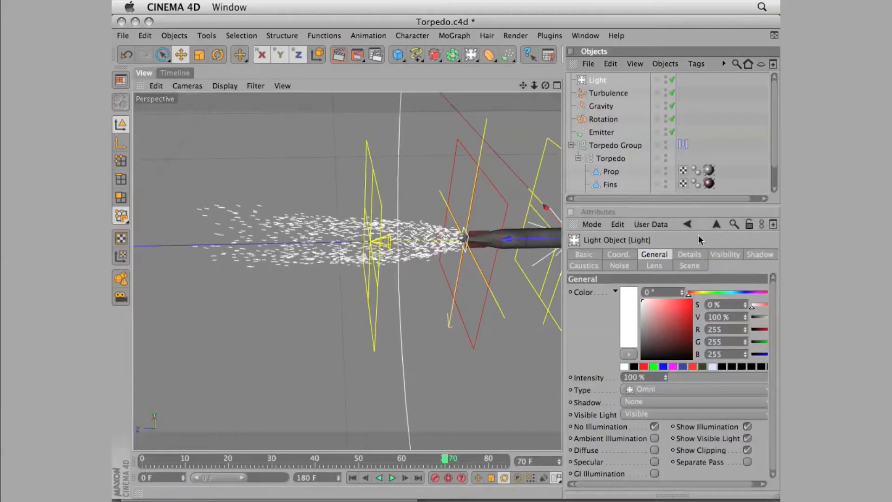
{"action": "left_click", "coordinate": [713, 255]}
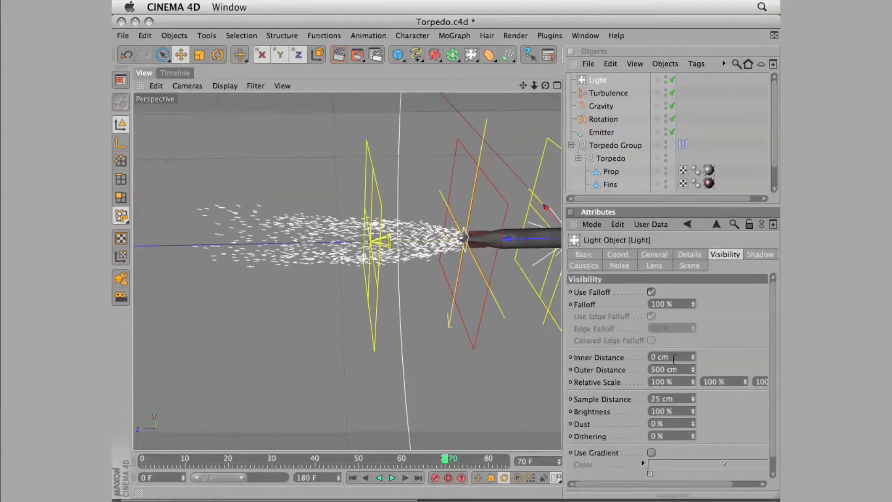
{"action": "type", "text": "0.5"}
{"action": "key", "text": "Return"}
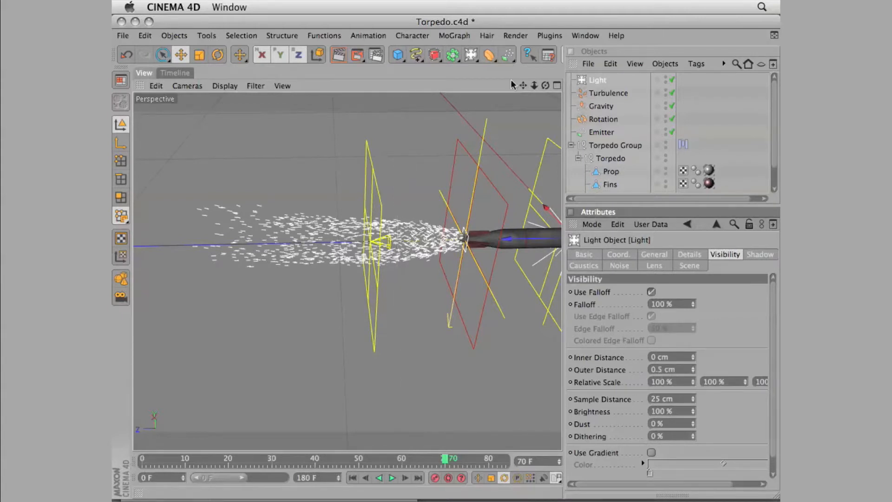
Move the light along the Z axis to behind the torpedo's tail and render the view at the first frame
{"action": "left_click_drag", "start_coordinate": [514, 240], "coordinate": [250, 243]}
{"action": "left_click", "coordinate": [354, 478]}
{"action": "left_click", "coordinate": [366, 149]}
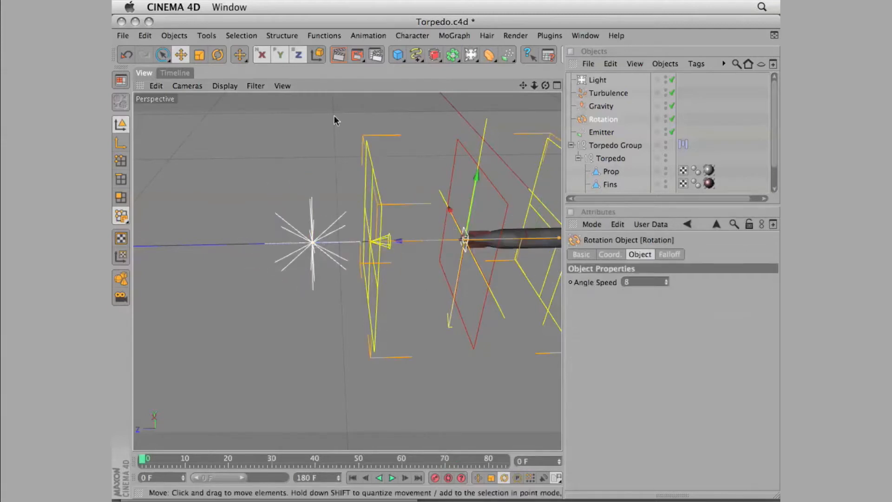
{"action": "left_click_drag", "start_coordinate": [344, 57], "coordinate": [417, 96]}
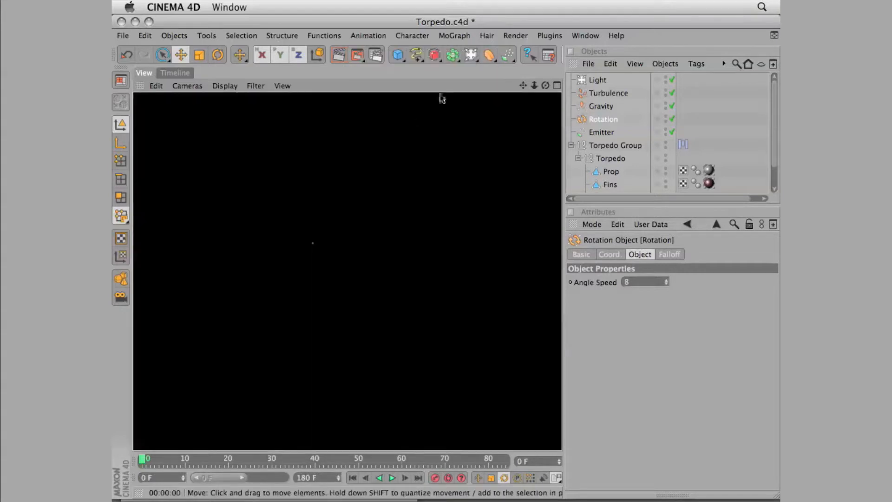
{"action": "left_click", "coordinate": [521, 87]}
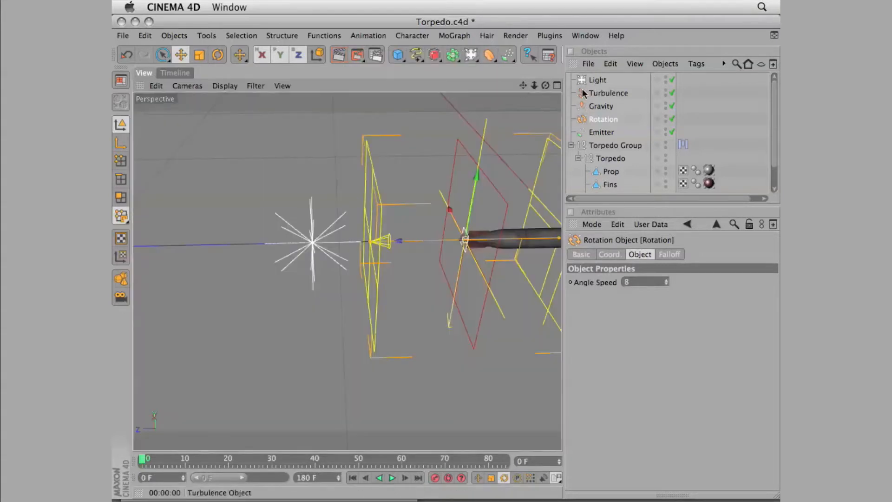
Make the light a child of the Emitter, play the emission and render the particle trail at frame 85
{"action": "left_click", "coordinate": [597, 80]}
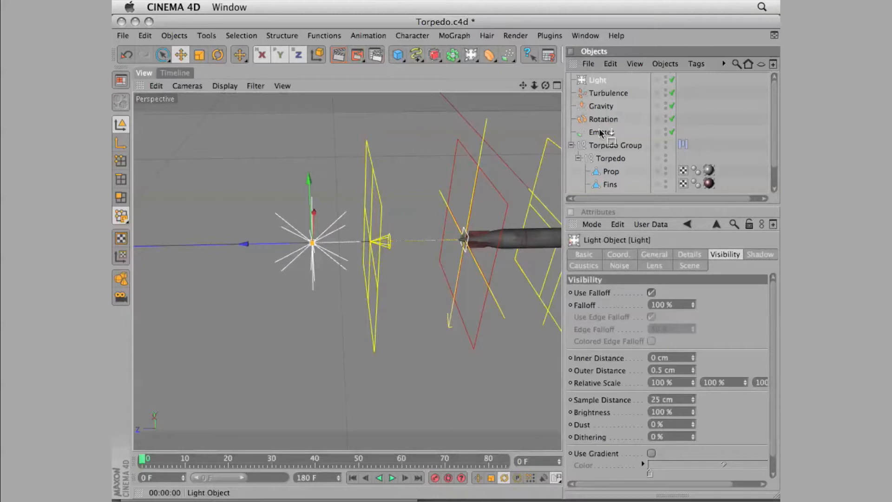
{"action": "left_click_drag", "start_coordinate": [601, 134], "coordinate": [600, 133]}
{"action": "left_click", "coordinate": [391, 478]}
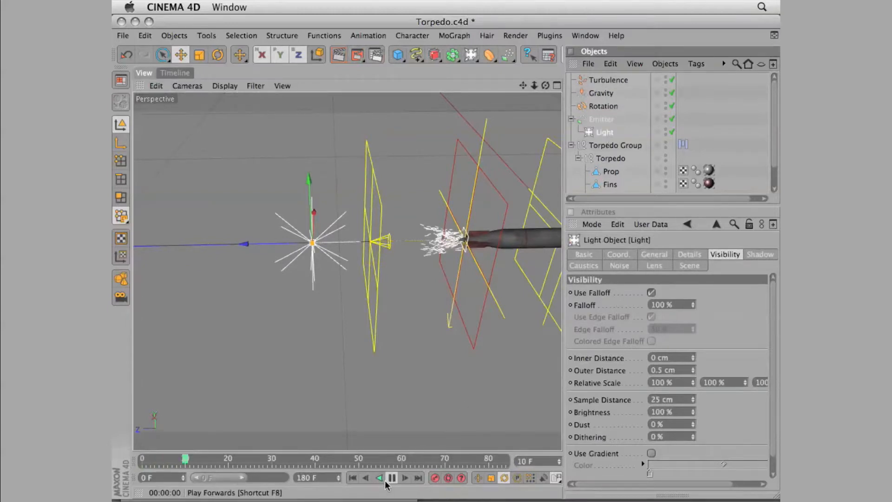
{"action": "left_click", "coordinate": [392, 479]}
{"action": "left_click", "coordinate": [338, 54]}
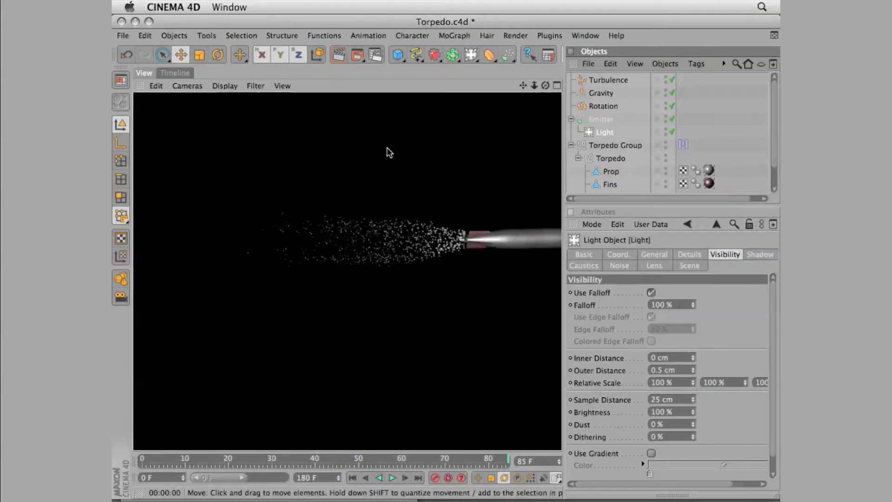
Render the particle trail from a closer and a more distant view to check how the particles look
{"action": "left_click_drag", "start_coordinate": [534, 85], "coordinate": [630, 79]}
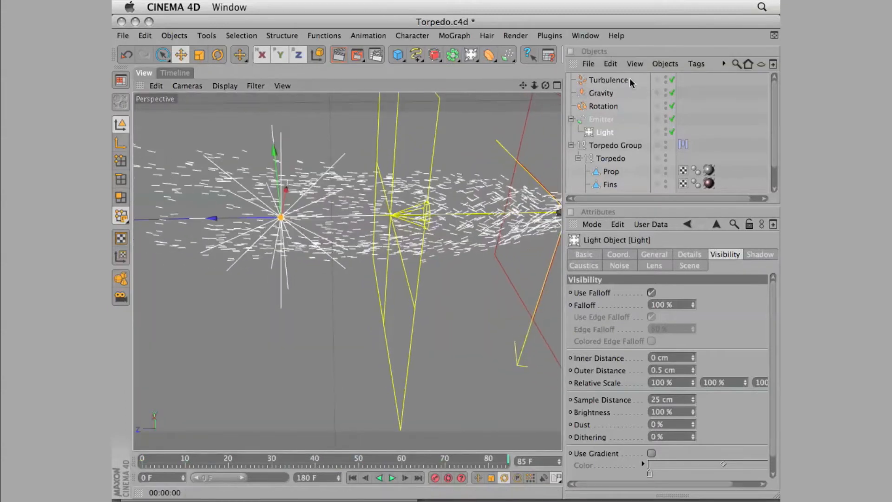
{"action": "left_click", "coordinate": [339, 55]}
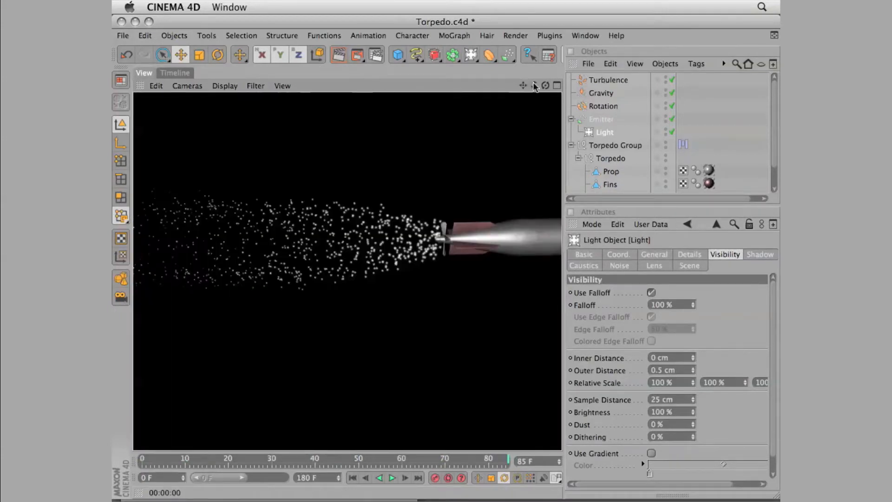
{"action": "left_click_drag", "start_coordinate": [532, 87], "coordinate": [479, 100]}
{"action": "left_click", "coordinate": [339, 54]}
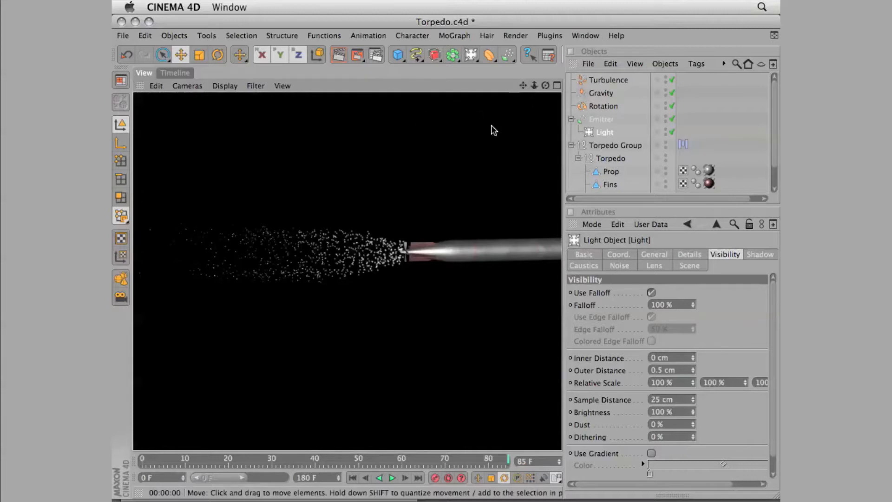
{"action": "left_click", "coordinate": [543, 91]}
{"action": "left_click_drag", "start_coordinate": [544, 90], "coordinate": [618, 93]}
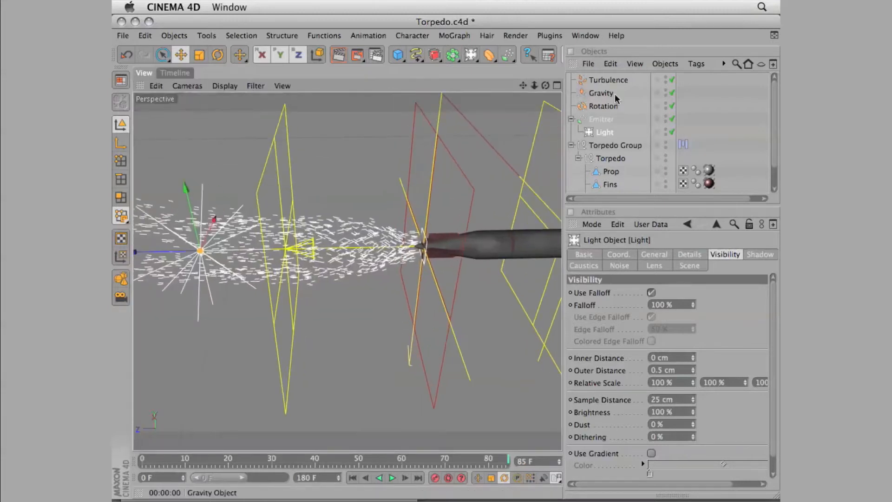
Set the Emitter's renderer birthrate to 5000 and its editor birthrate to 2000
{"action": "left_click", "coordinate": [602, 119]}
{"action": "left_click", "coordinate": [660, 295]}
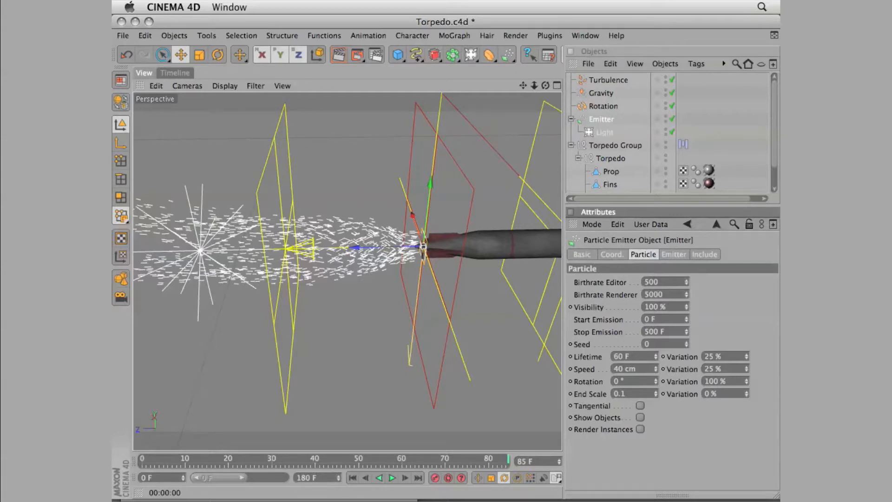
{"action": "type", "text": "2000"}
{"action": "key", "text": "Return"}
Replay the emission from the first frame, stop at frame 61 and render the denser trail
{"action": "left_click", "coordinate": [354, 479]}
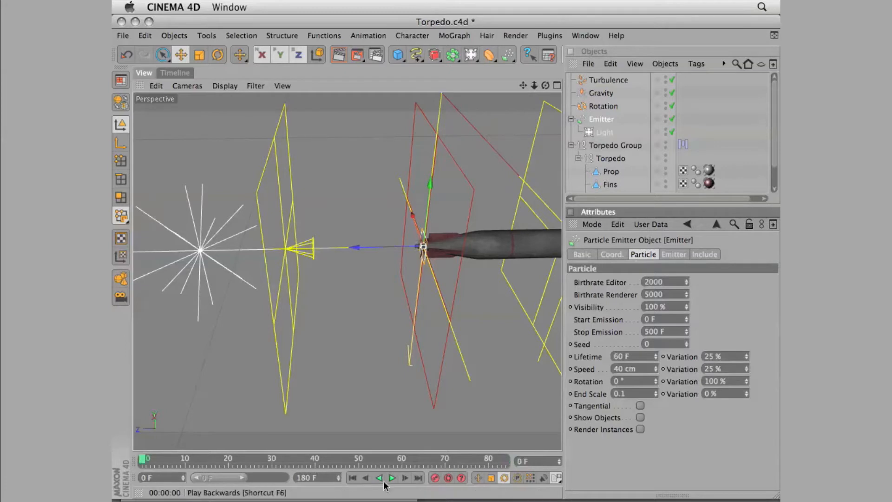
{"action": "left_click", "coordinate": [392, 478]}
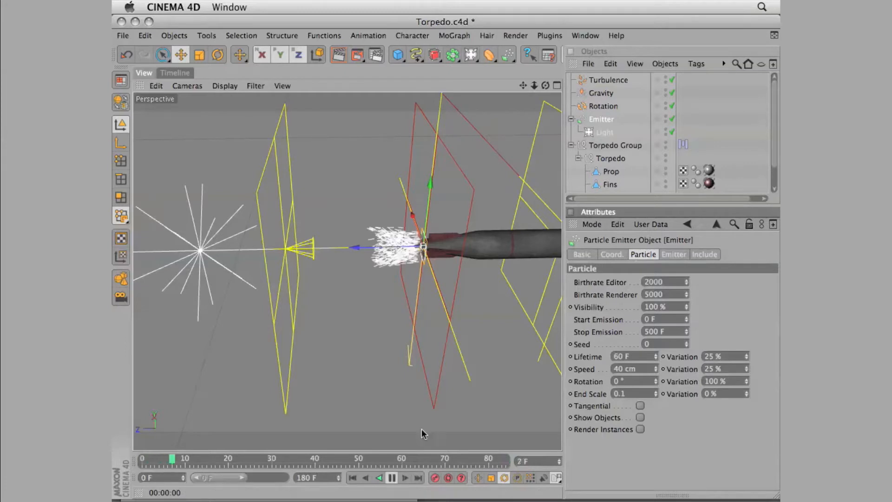
{"action": "left_click", "coordinate": [392, 478]}
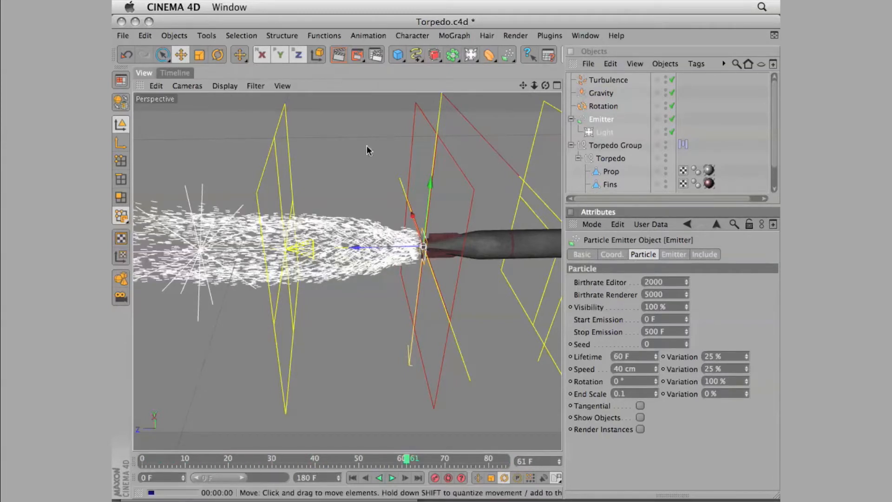
{"action": "key", "text": "super+r"}
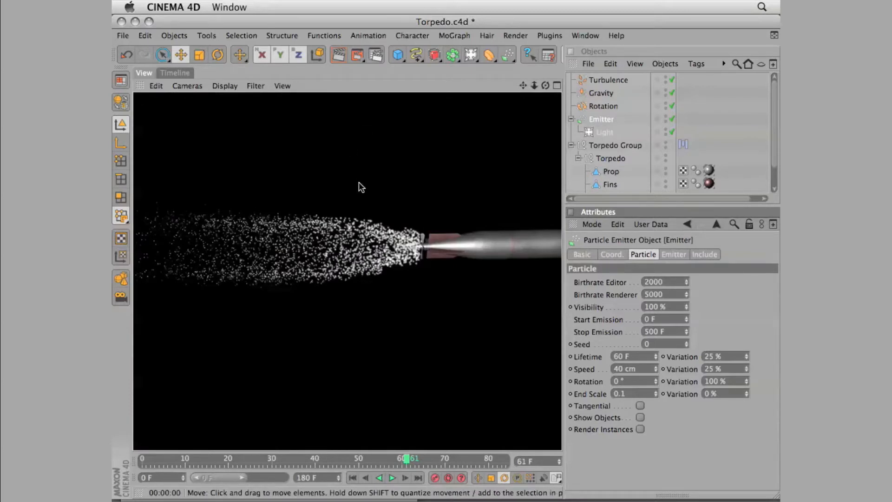
Move the Turbulence, Gravity, Rotation and Emitter objects, including the light, into the Torpedo Group
{"action": "left_click", "coordinate": [571, 90]}
{"action": "left_click_drag", "start_coordinate": [635, 77], "coordinate": [608, 145]}
{"action": "left_click", "coordinate": [572, 80]}
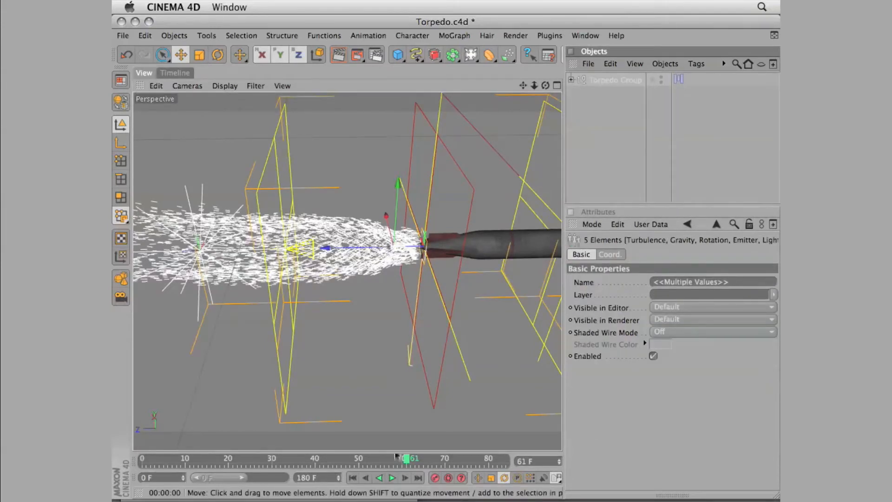
Hide the Turbulence, Gravity, Rotation and Light objects in the editor view and replay the emission from the first frame
{"action": "left_click", "coordinate": [353, 478]}
{"action": "left_click_drag", "start_coordinate": [546, 85], "coordinate": [570, 82]}
{"action": "left_click", "coordinate": [571, 80]}
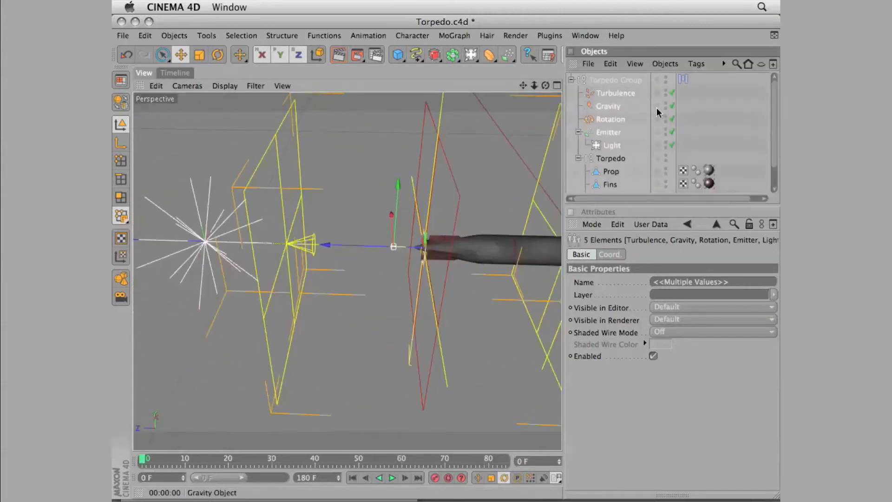
{"action": "left_click", "coordinate": [666, 92]}
{"action": "left_click", "coordinate": [666, 105]}
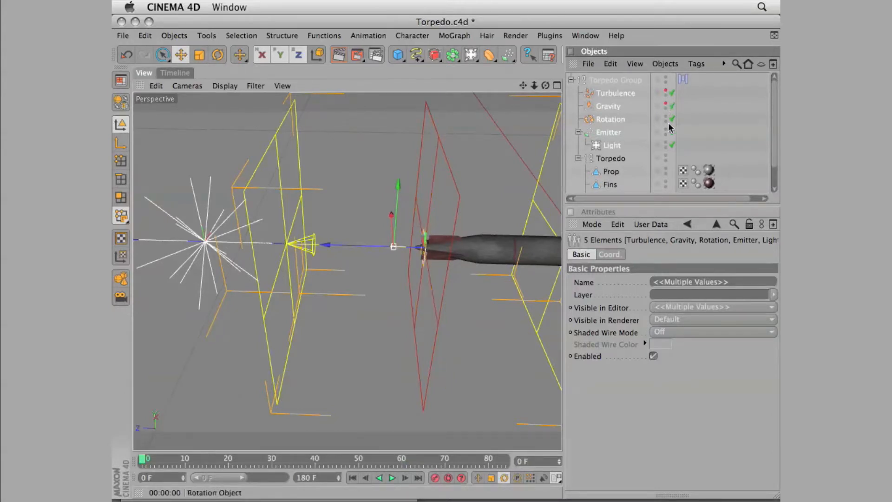
{"action": "left_click", "coordinate": [666, 118]}
{"action": "left_click", "coordinate": [667, 132]}
{"action": "left_click", "coordinate": [666, 132]}
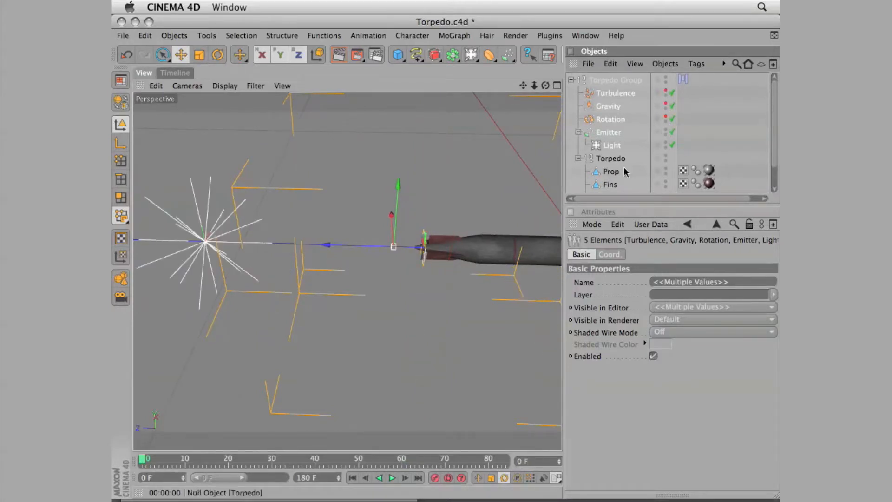
{"action": "left_click", "coordinate": [666, 145]}
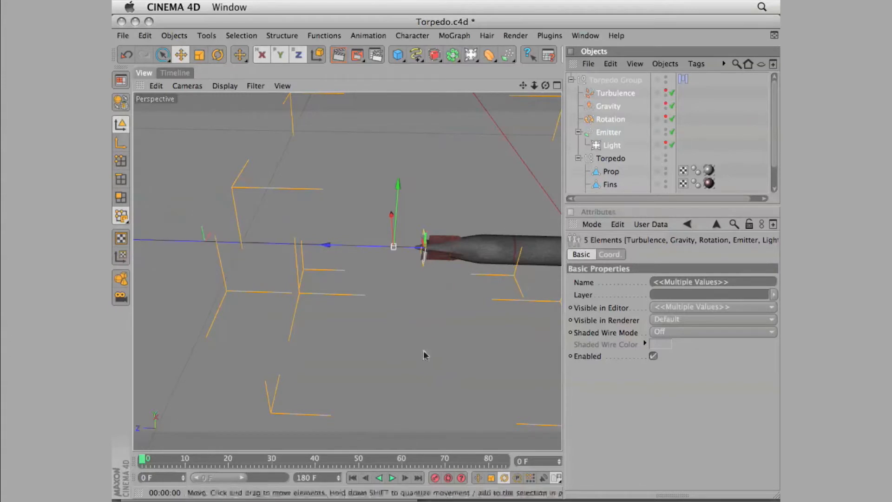
{"action": "left_click", "coordinate": [391, 477]}
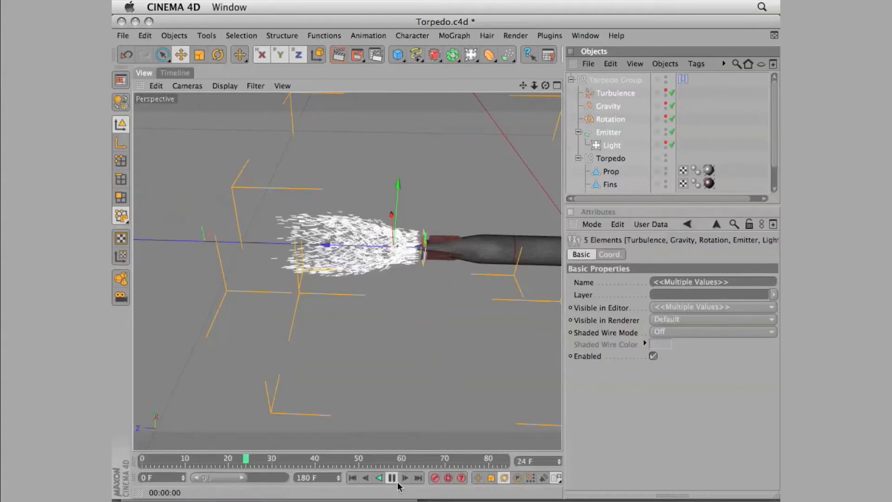
{"action": "left_click", "coordinate": [391, 478]}
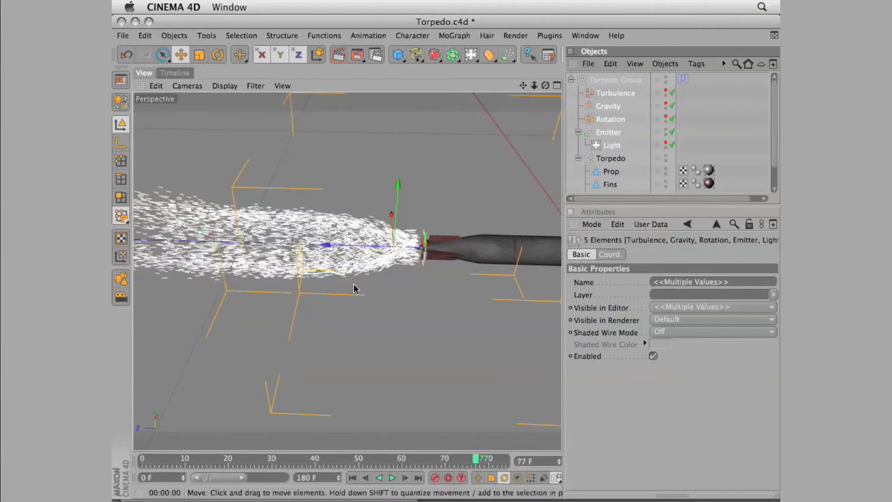
Render the torpedo with its particle trail at frame 77 and examine the whole torpedo from an angled view
{"action": "left_click", "coordinate": [339, 54]}
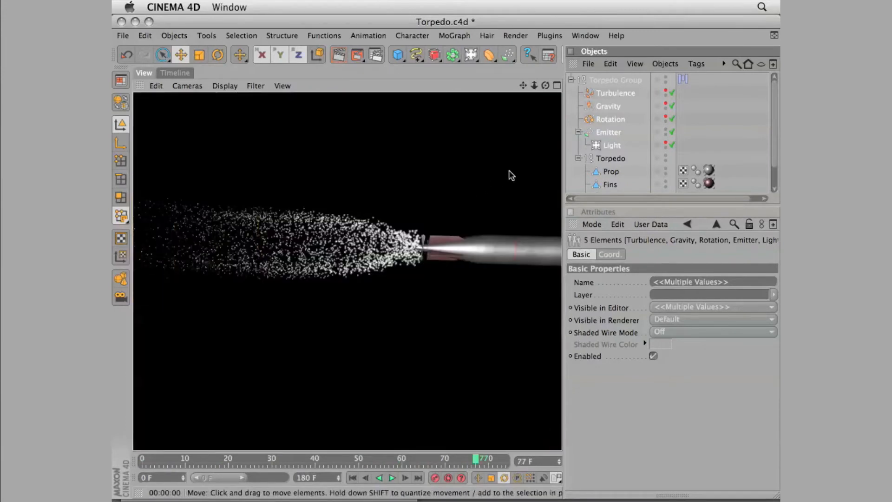
{"action": "left_click_drag", "start_coordinate": [536, 84], "coordinate": [478, 112]}
{"action": "left_click_drag", "start_coordinate": [546, 86], "coordinate": [404, 469]}
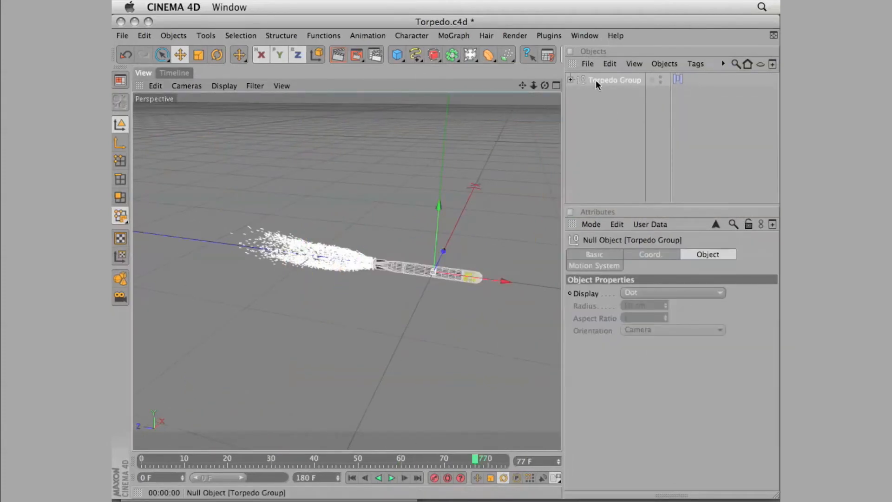
Copy the collapsed Torpedo Group with its particle trail and paste it into the SubScene.c4d scene
{"action": "left_click", "coordinate": [597, 79]}
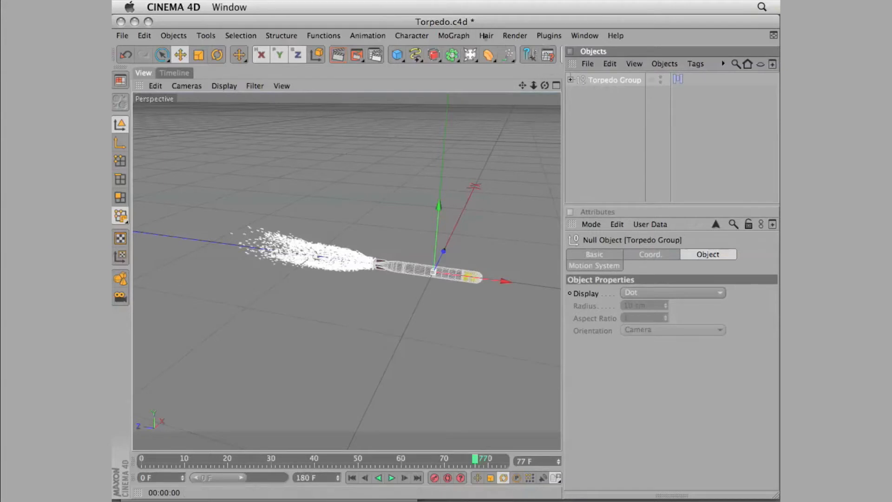
{"action": "left_click", "coordinate": [584, 35]}
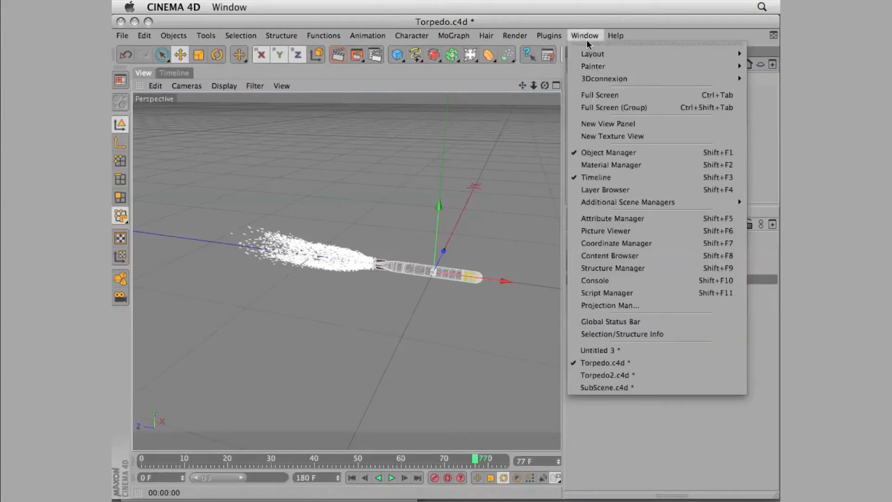
{"action": "left_click", "coordinate": [607, 388]}
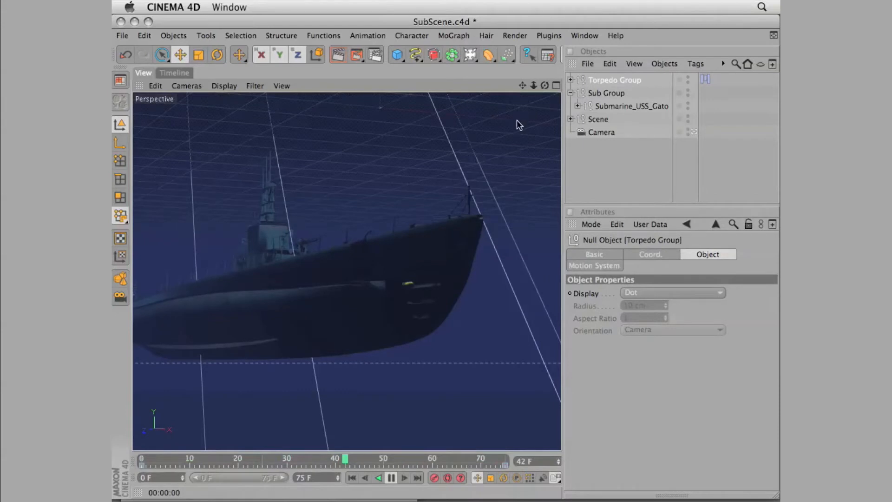
Transfer the pasted Torpedo Group to the position of the existing torpedo in the submarine's bow tube
{"action": "left_click_drag", "start_coordinate": [523, 85], "coordinate": [539, 94]}
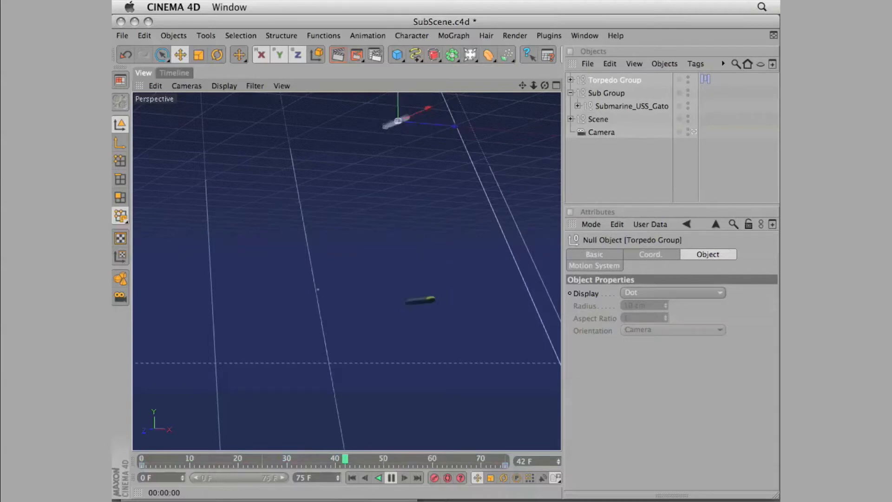
{"action": "right_click", "coordinate": [300, 93]}
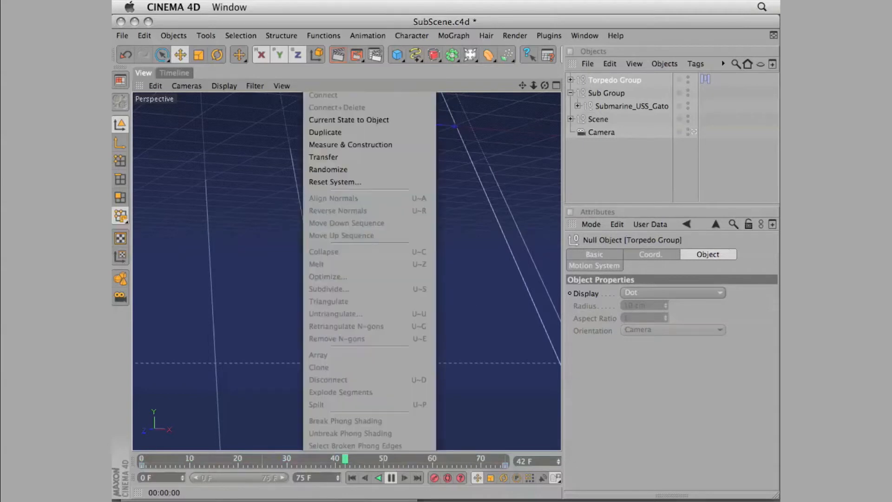
{"action": "left_click", "coordinate": [330, 152]}
{"action": "left_click_drag", "start_coordinate": [424, 303], "coordinate": [420, 302]}
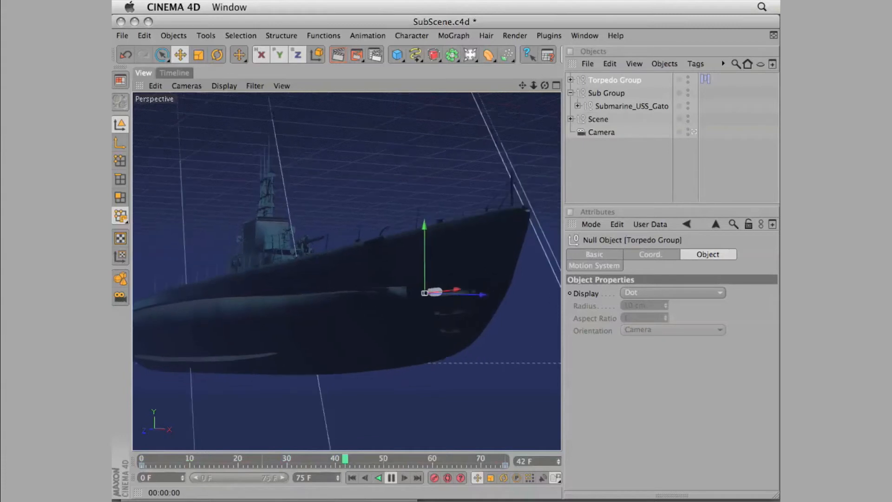
Slide the Torpedo Group along its axis out of the bow tube to ahead of the submarine, and render the view
{"action": "mouse_move", "coordinate": [544, 86]}
{"action": "left_mouse_down"}
{"action": "mouse_move", "coordinate": [553, 86]}
{"action": "mouse_move", "coordinate": [522, 96]}
{"action": "mouse_move", "coordinate": [542, 87]}
{"action": "mouse_move", "coordinate": [505, 78]}
{"action": "mouse_move", "coordinate": [540, 94]}
{"action": "mouse_move", "coordinate": [538, 101]}
{"action": "left_mouse_up"}
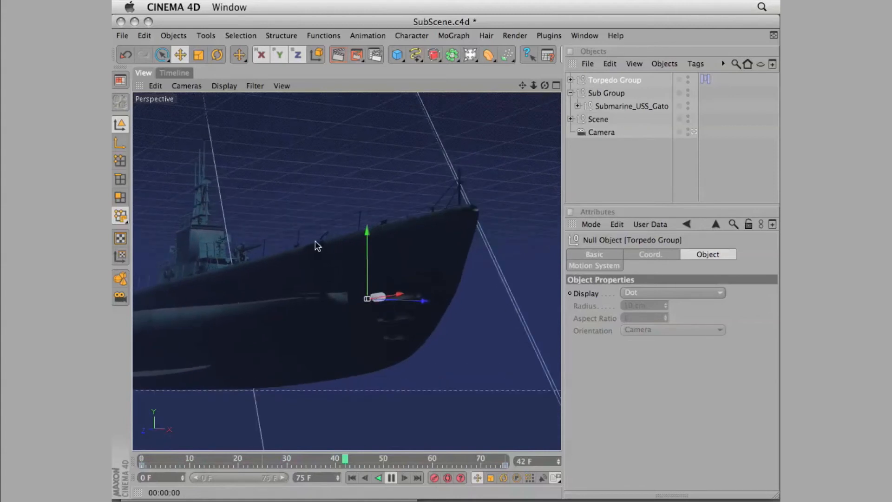
{"action": "left_click_drag", "start_coordinate": [381, 303], "coordinate": [328, 312]}
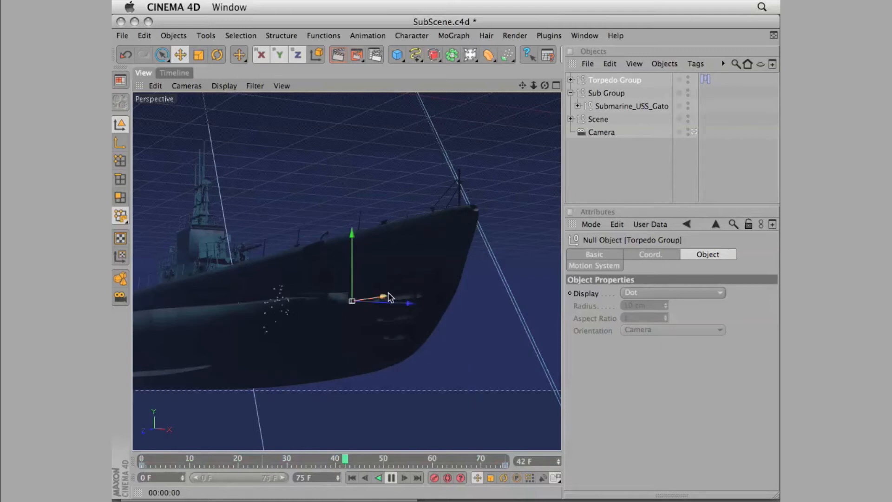
{"action": "left_click_drag", "start_coordinate": [384, 293], "coordinate": [567, 260]}
{"action": "key", "text": "super+z"}
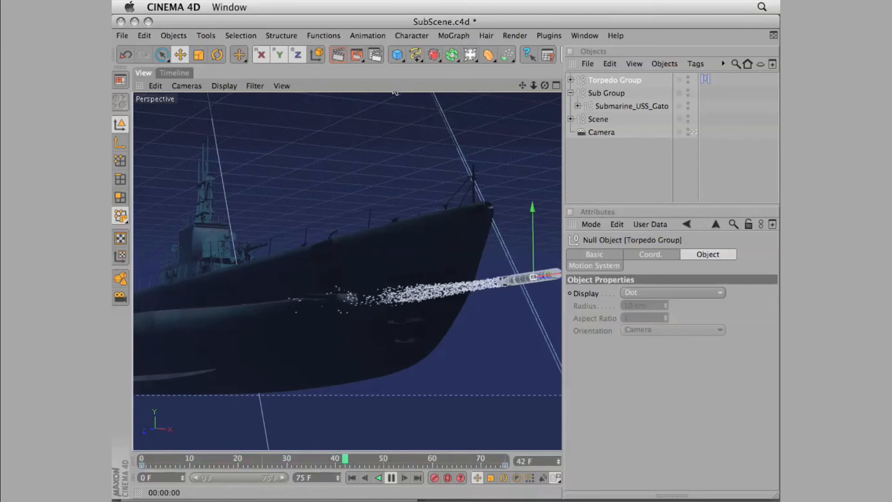
{"action": "key", "text": "super+r"}
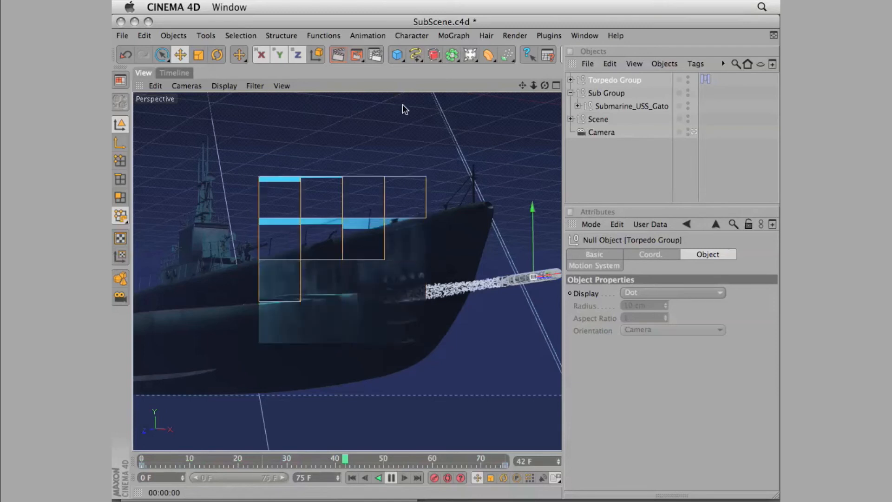